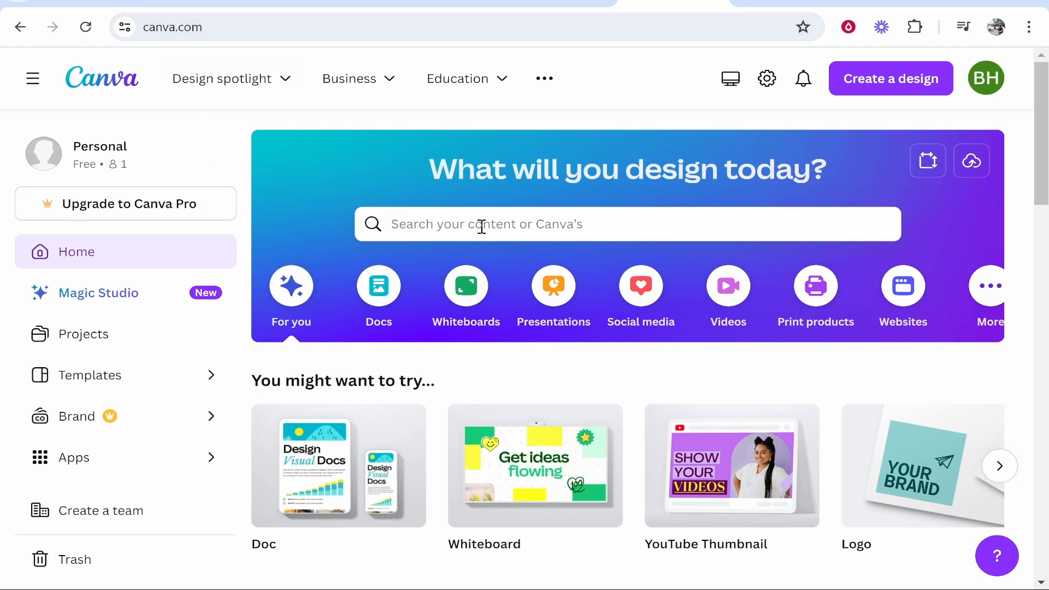
Step: Search the templates for "youtube thumbnail" and show all the suggested YouTube thumbnail templates
{"action": "left_click", "coordinate": [524, 228]}
{"action": "type", "text": "yout"}
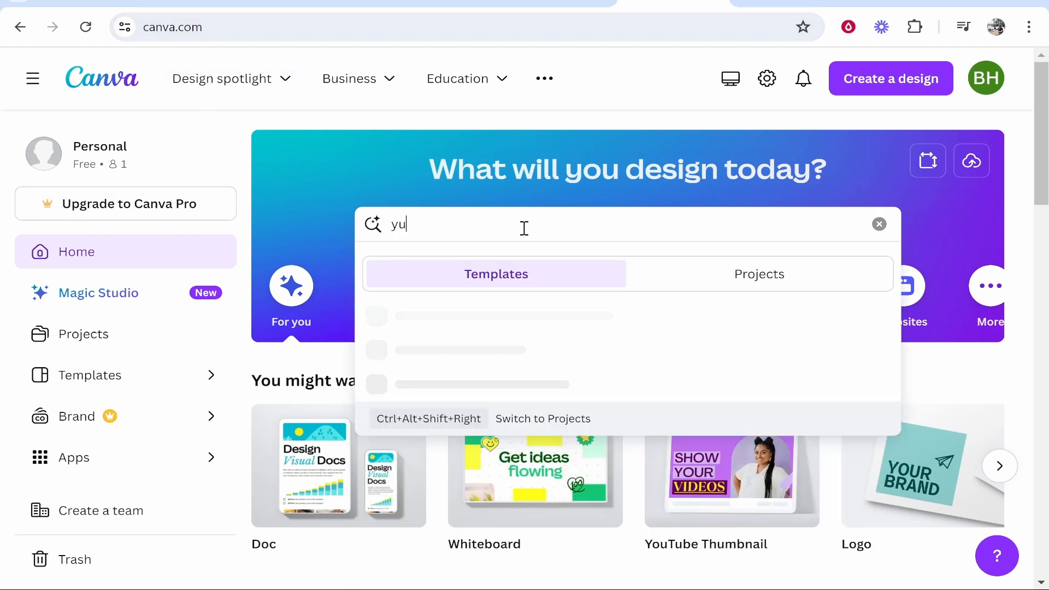
{"action": "type", "text": "ube thumbnail"}
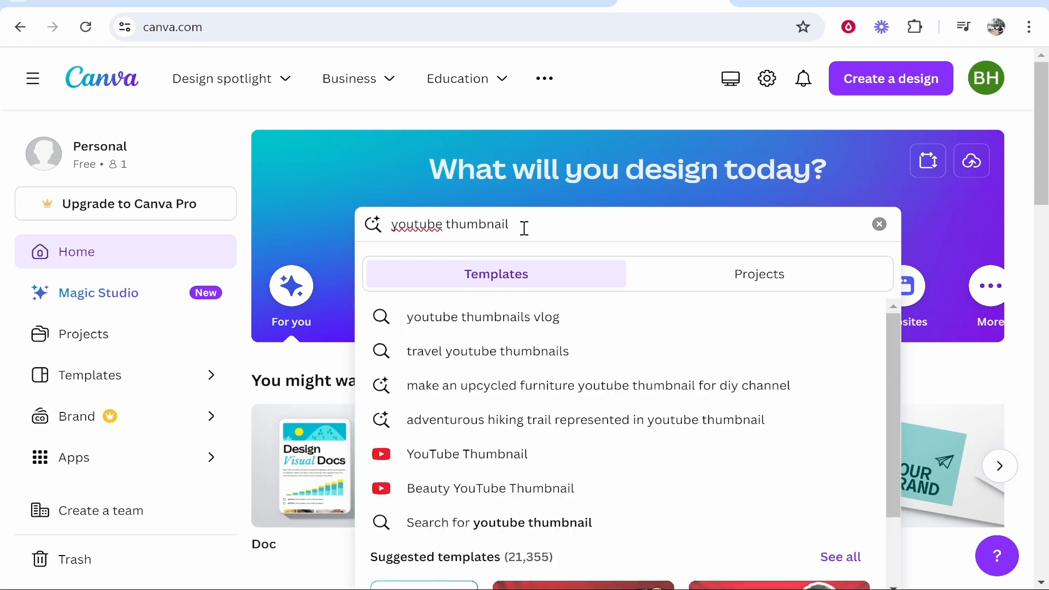
{"action": "scroll", "coordinate": [487, 568], "scroll_direction": "down", "scroll_amount": 2}
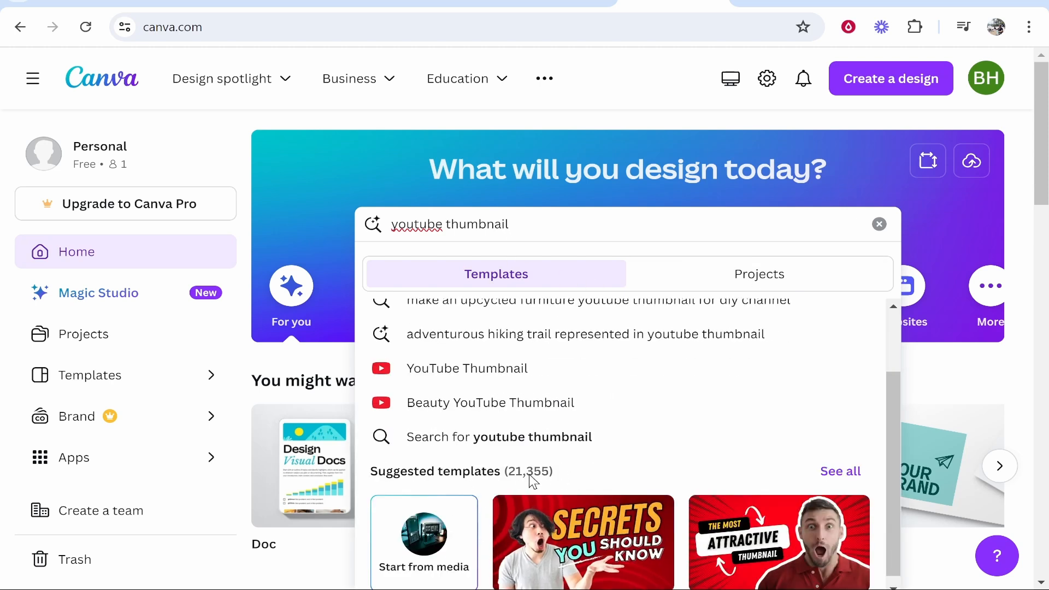
{"action": "left_click", "coordinate": [859, 469]}
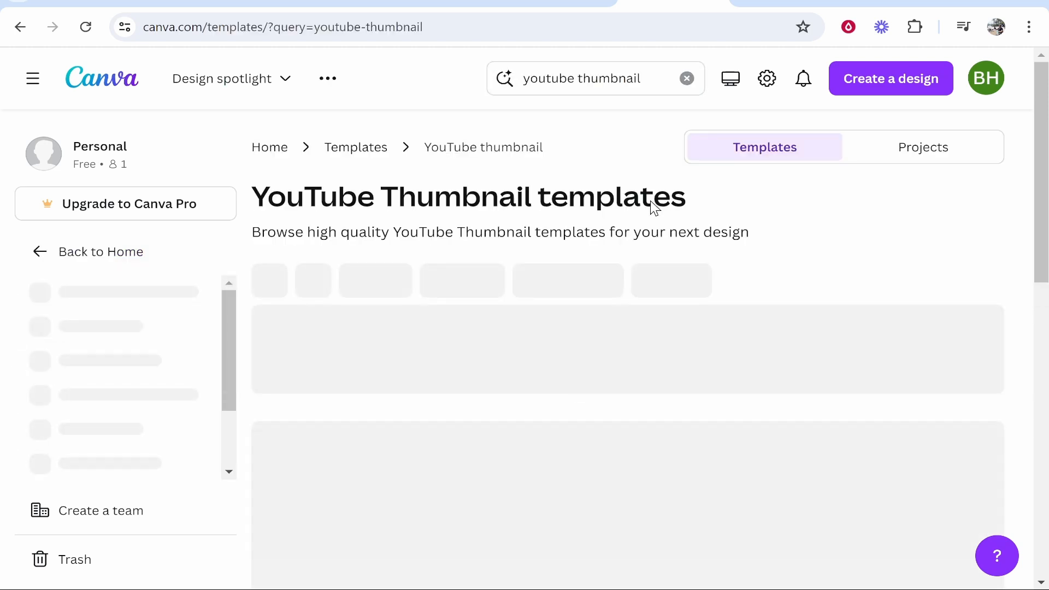
{"action": "scroll", "coordinate": [710, 297], "scroll_direction": "down", "scroll_amount": 5}
{"action": "scroll", "coordinate": [709, 297], "scroll_direction": "up", "scroll_amount": 5}
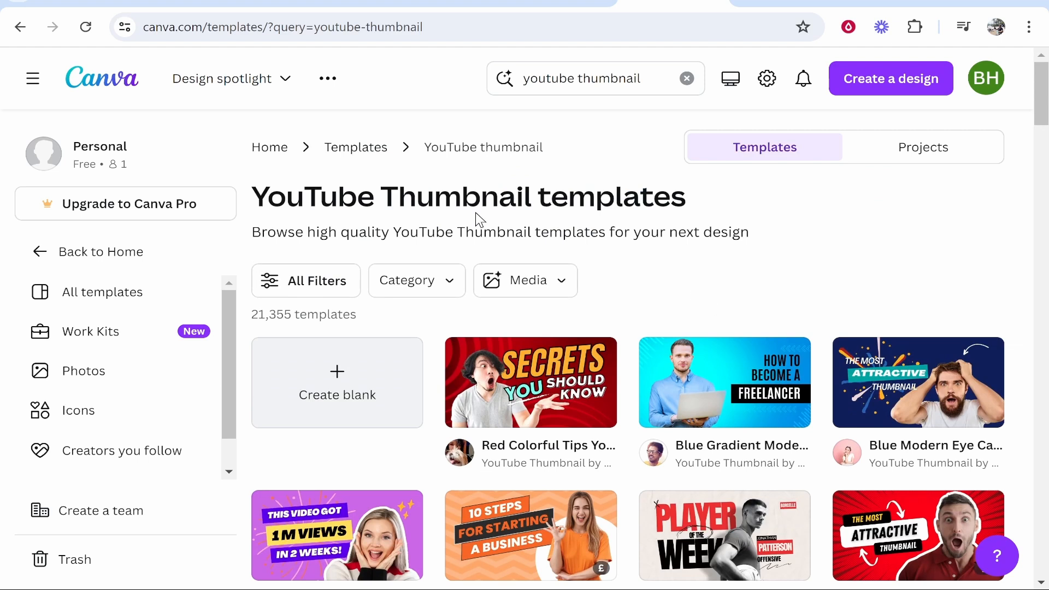
Step: Filter the YouTube thumbnail templates by price so that only Free ones are listed
{"action": "left_click", "coordinate": [316, 293]}
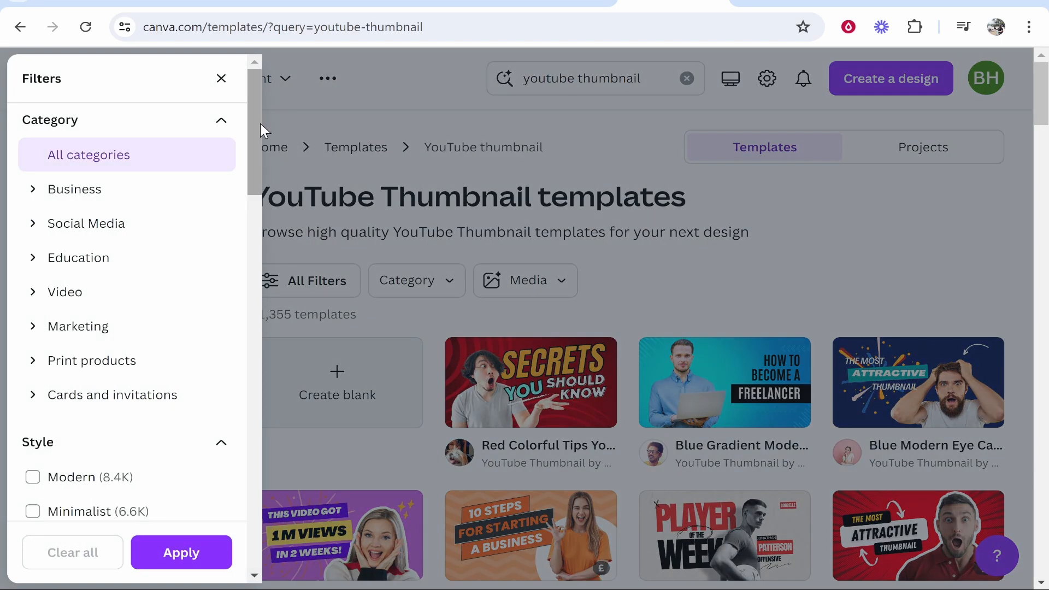
{"action": "scroll", "coordinate": [144, 355], "scroll_direction": "down", "scroll_amount": 10}
{"action": "left_click", "coordinate": [71, 317]}
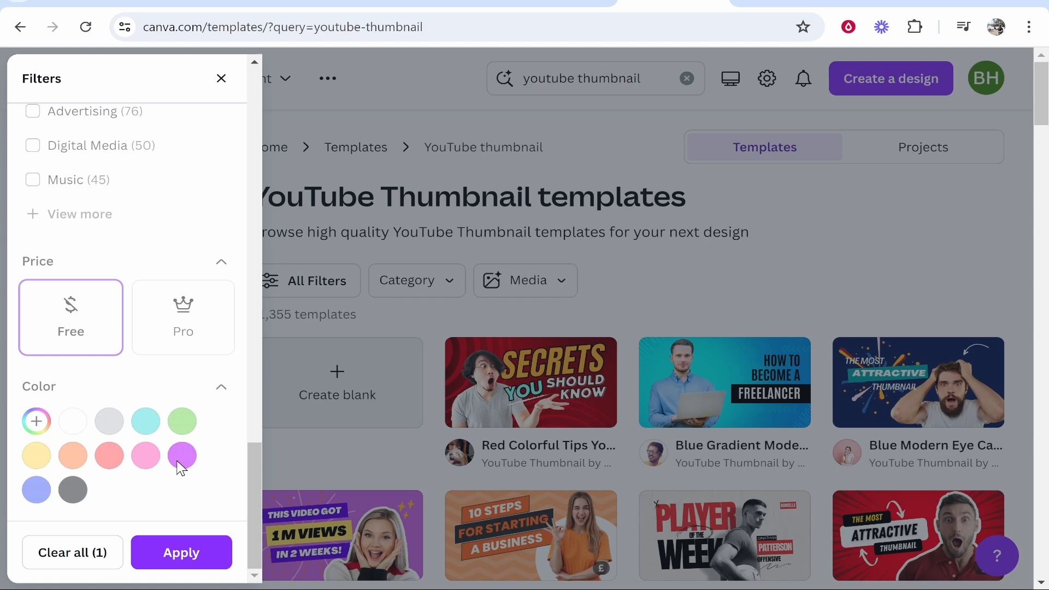
{"action": "left_click", "coordinate": [180, 553]}
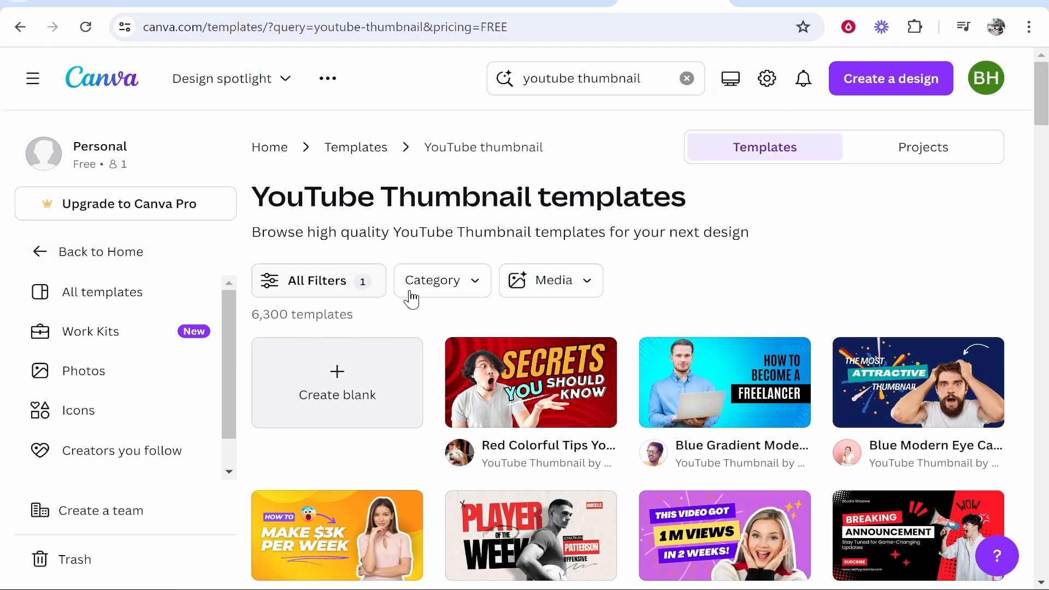
{"action": "left_click", "coordinate": [463, 282]}
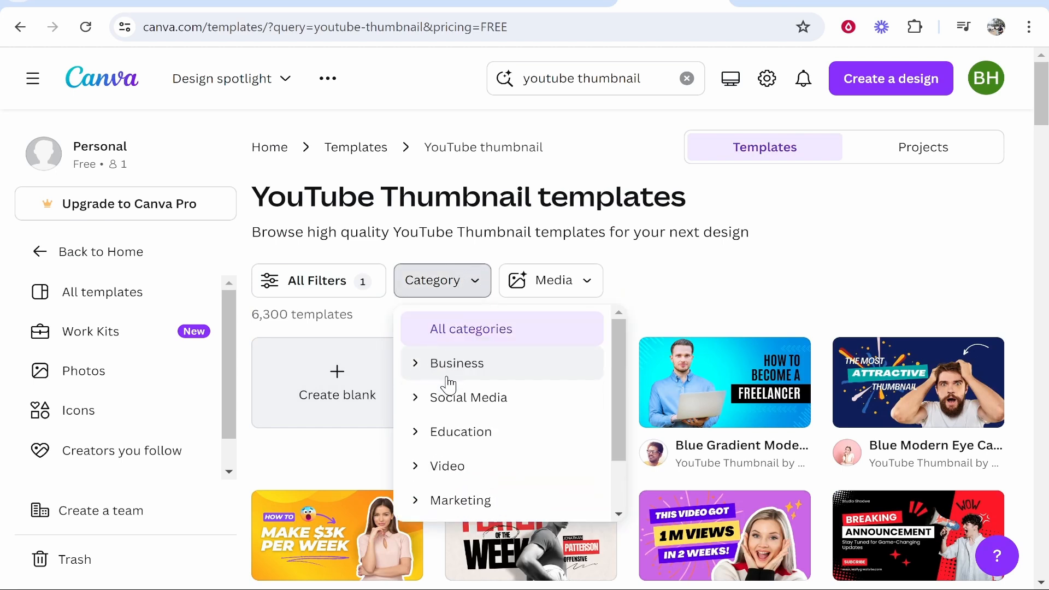
{"action": "scroll", "coordinate": [480, 398], "scroll_direction": "down", "scroll_amount": 2}
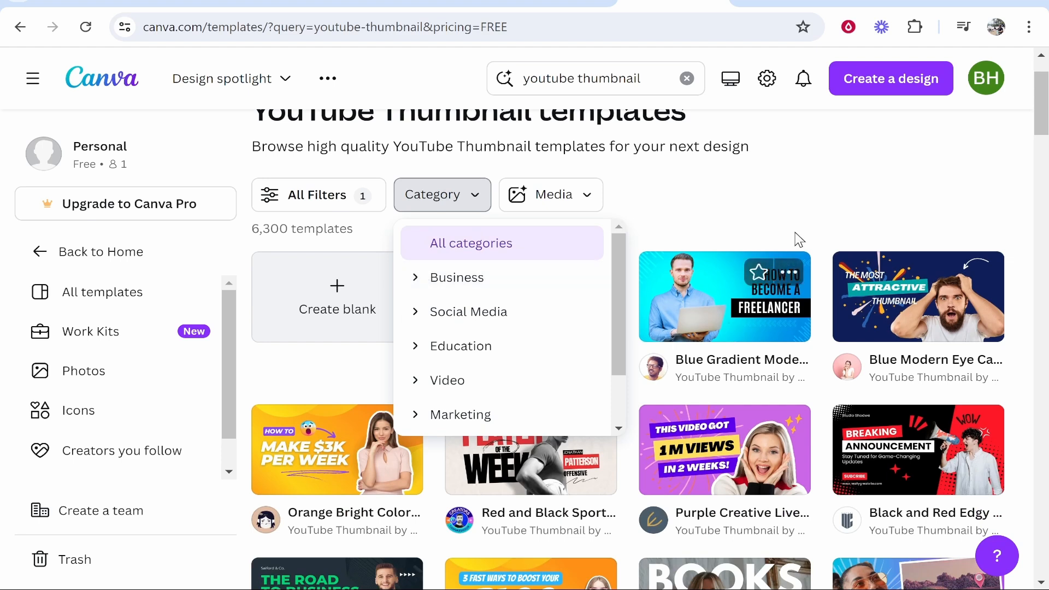
{"action": "left_click", "coordinate": [789, 185]}
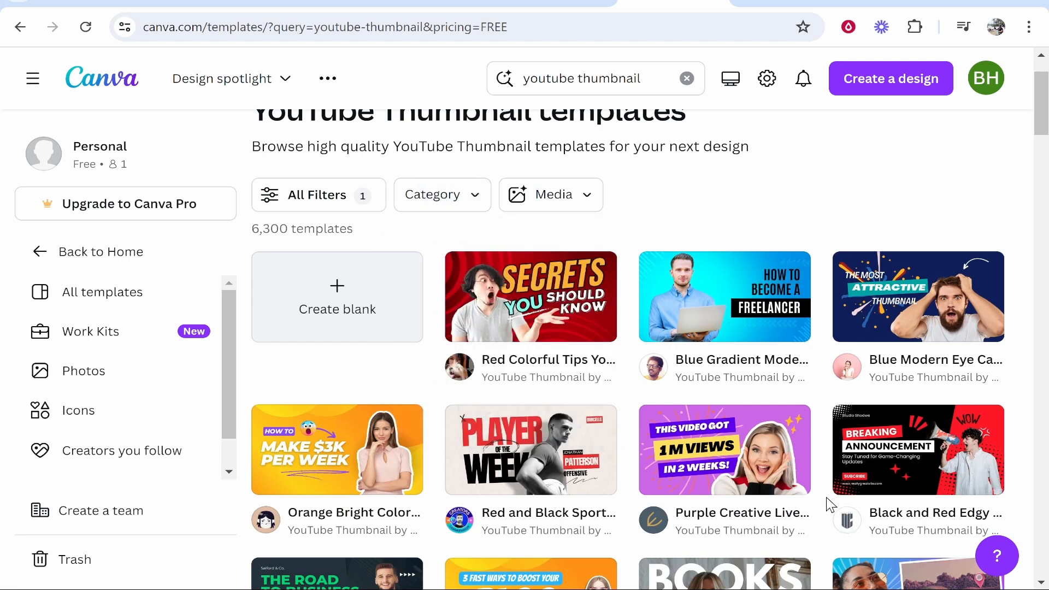
Step: Browse the free thumbnail templates and choose the black and red "Global Business Expansion" one
{"action": "scroll", "coordinate": [829, 502], "scroll_direction": "down", "scroll_amount": 6}
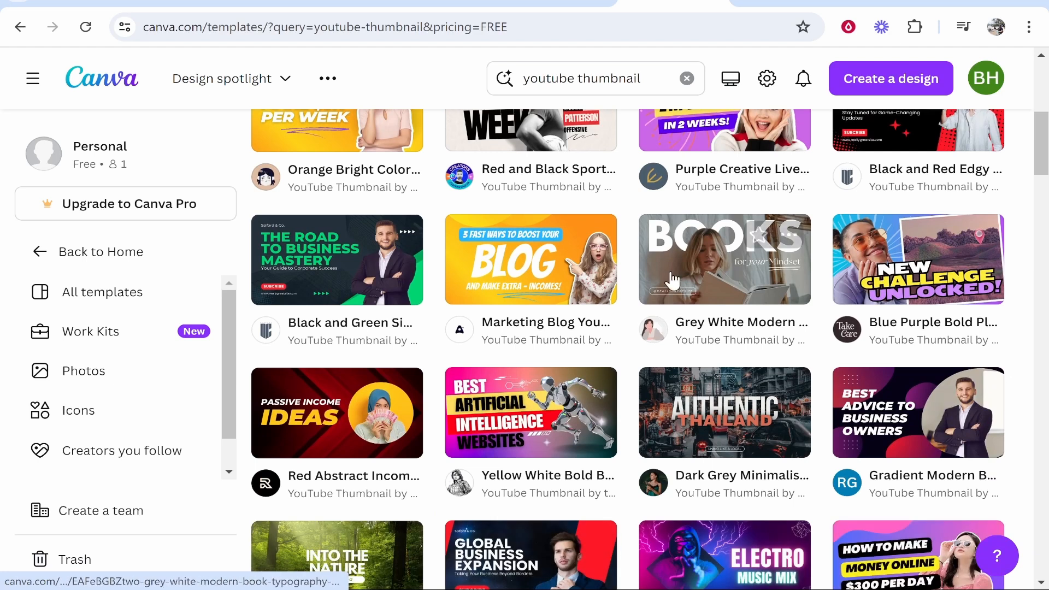
{"action": "mouse_move", "coordinate": [655, 338]}
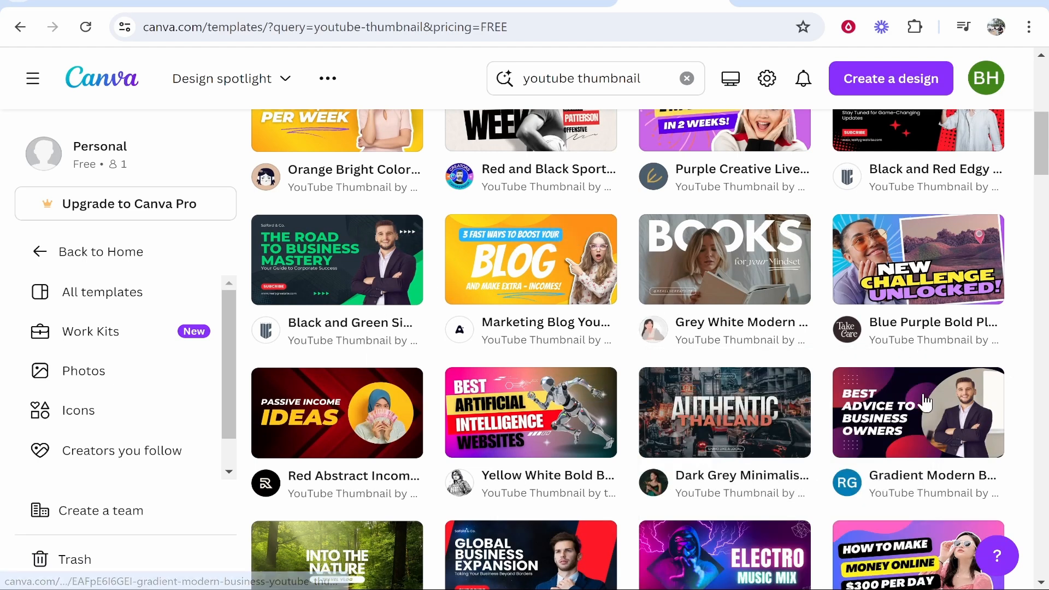
{"action": "scroll", "coordinate": [751, 262], "scroll_direction": "up", "scroll_amount": 3}
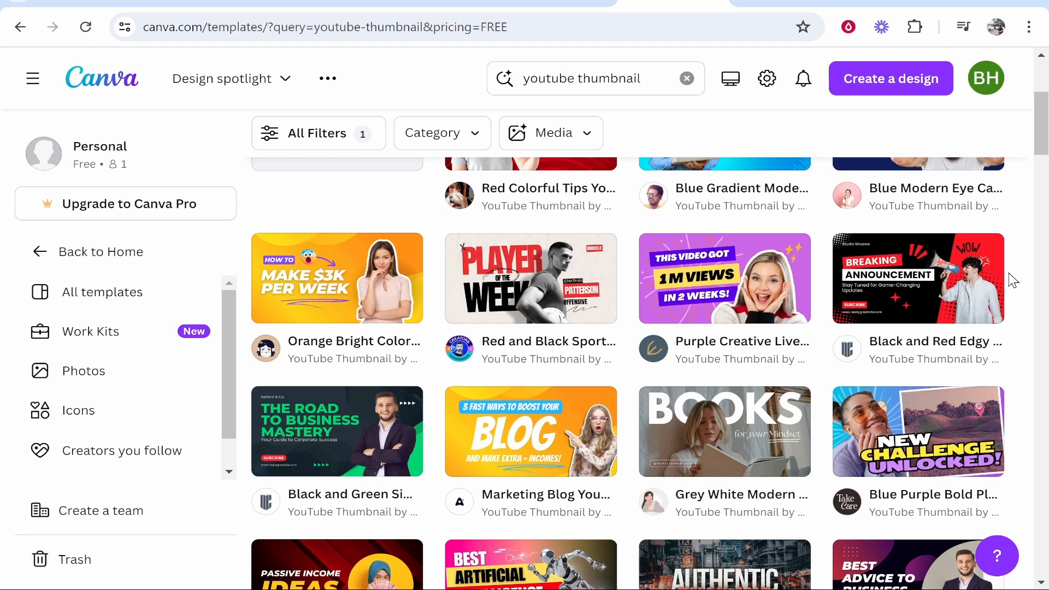
{"action": "scroll", "coordinate": [954, 384], "scroll_direction": "down", "scroll_amount": 3}
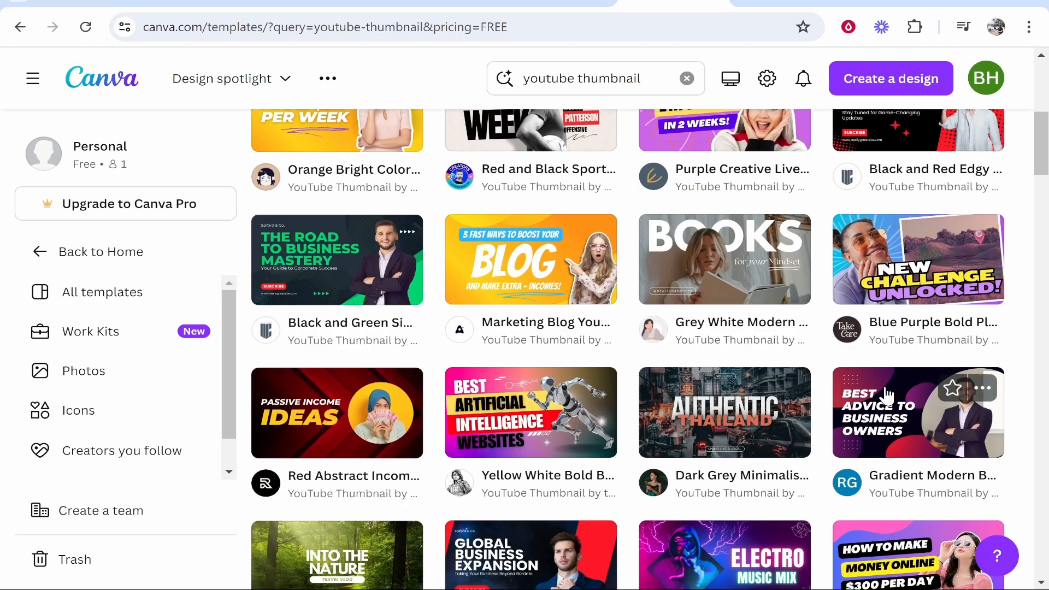
{"action": "scroll", "coordinate": [538, 409], "scroll_direction": "down", "scroll_amount": 2}
{"action": "scroll", "coordinate": [546, 393], "scroll_direction": "down", "scroll_amount": 2}
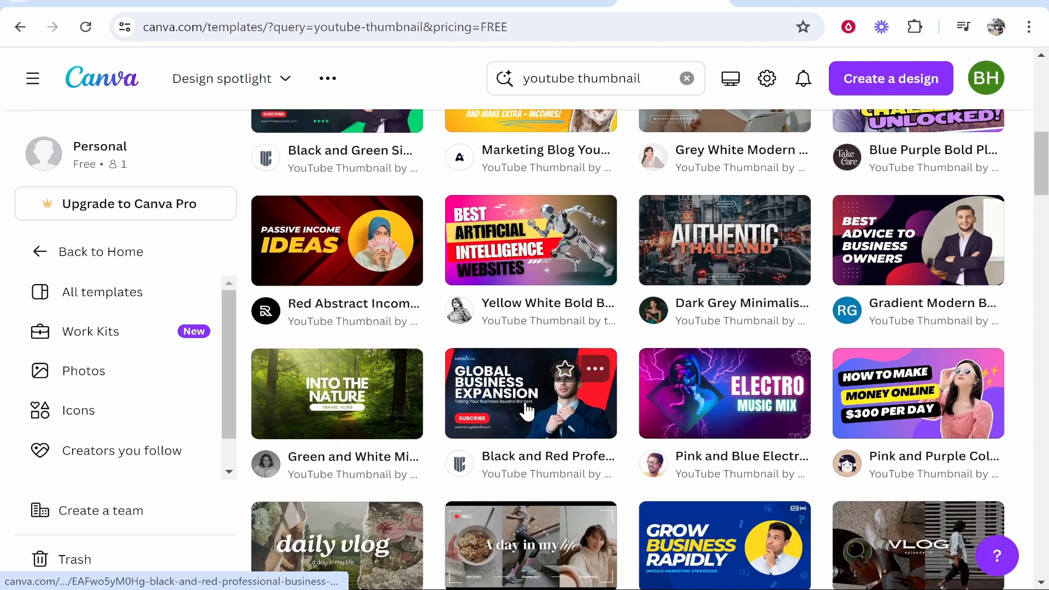
{"action": "scroll", "coordinate": [440, 354], "scroll_direction": "down", "scroll_amount": 2}
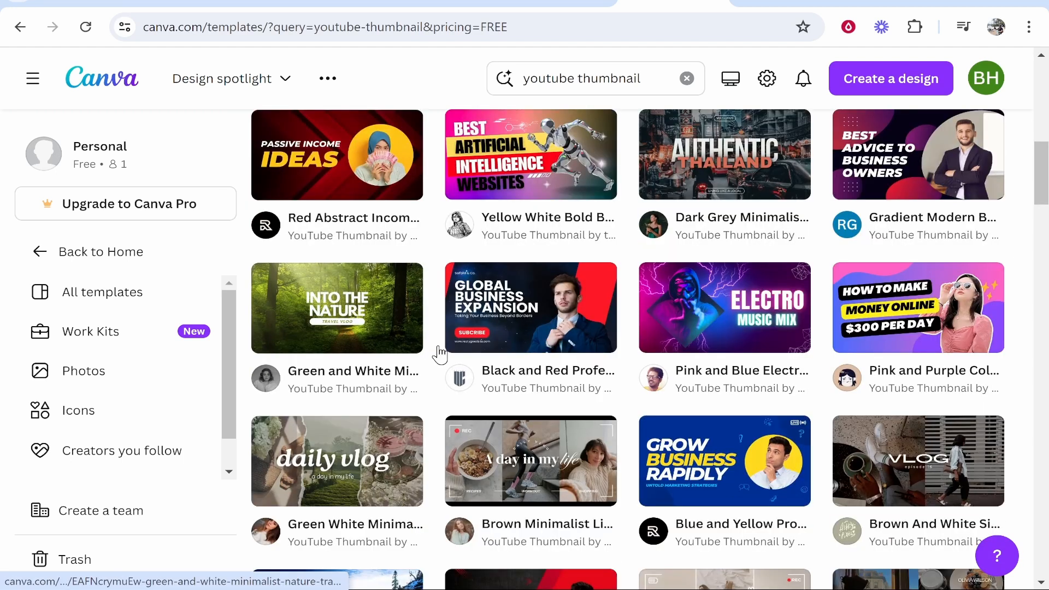
{"action": "left_click", "coordinate": [544, 329]}
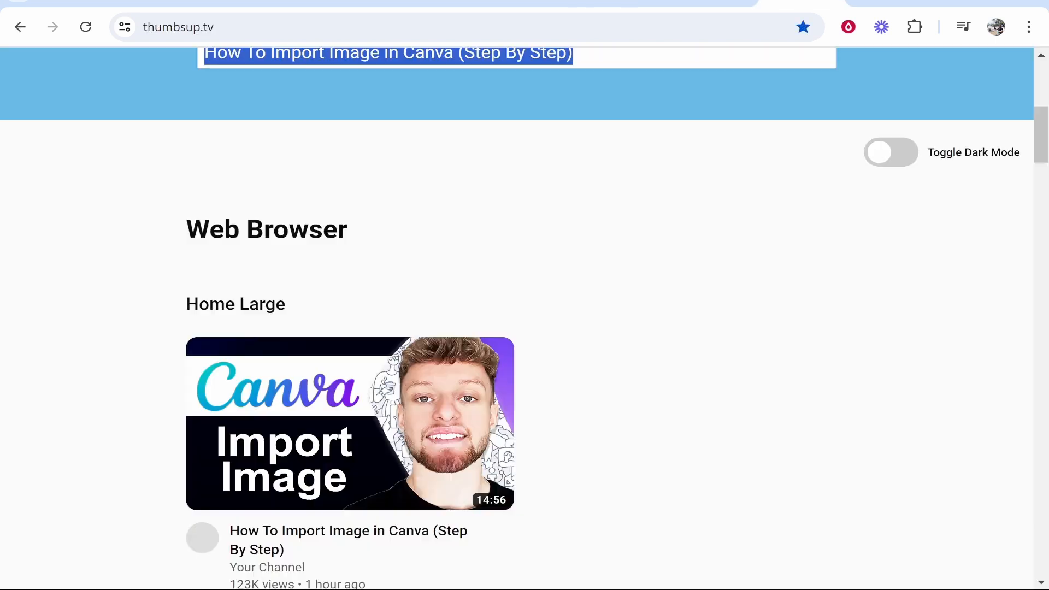
Step: On thumbsup.tv, examine the "Import Image" thumbnail at the different YouTube display sizes and in dark mode
{"action": "scroll", "coordinate": [540, 358], "scroll_direction": "up", "scroll_amount": 6}
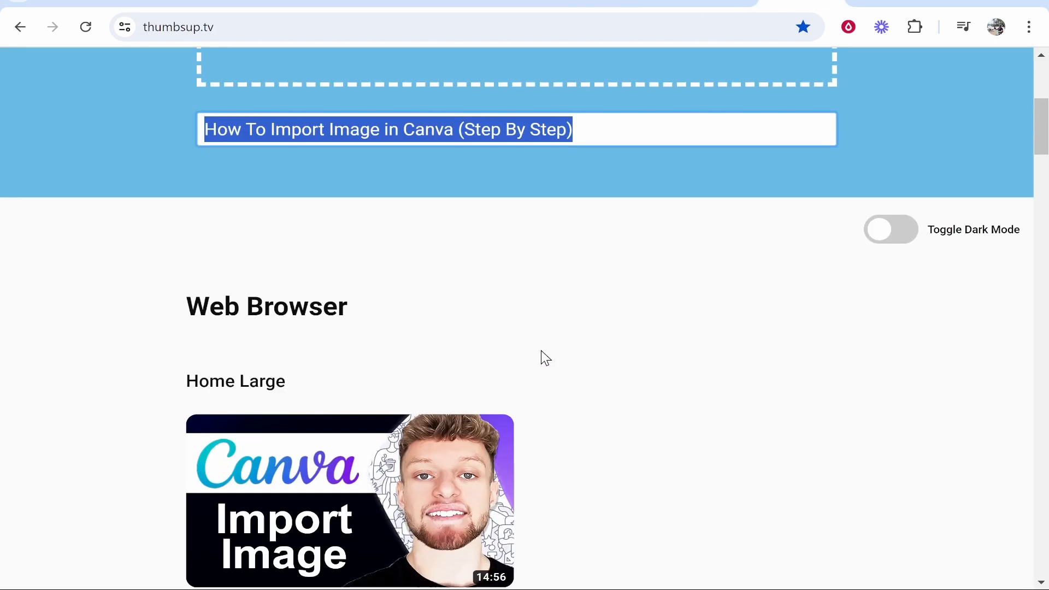
{"action": "key", "text": "Right"}
{"action": "scroll", "coordinate": [924, 342], "scroll_direction": "down", "scroll_amount": 9}
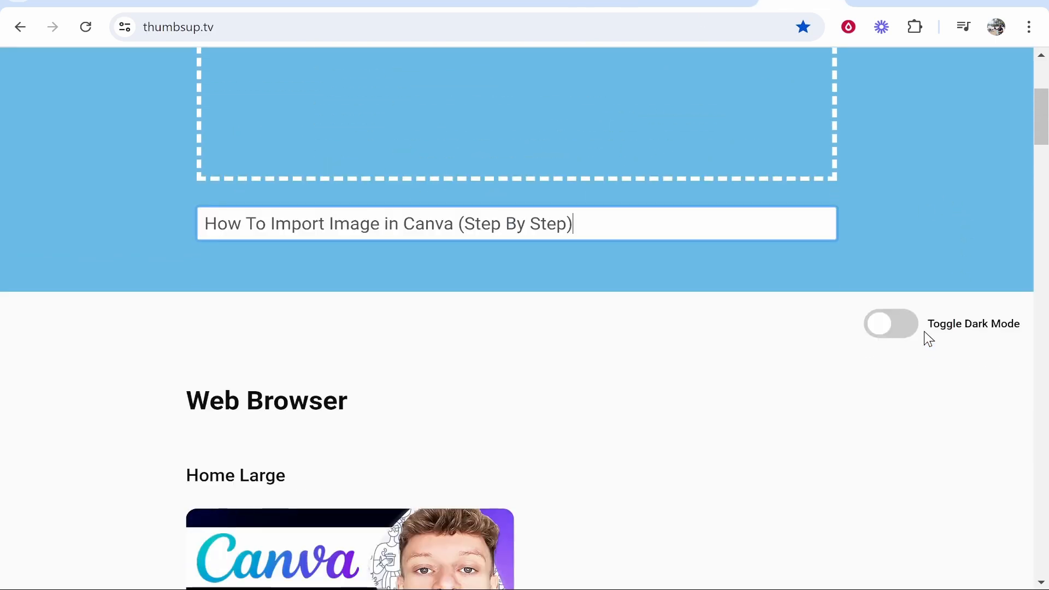
{"action": "scroll", "coordinate": [549, 335], "scroll_direction": "down", "scroll_amount": 6}
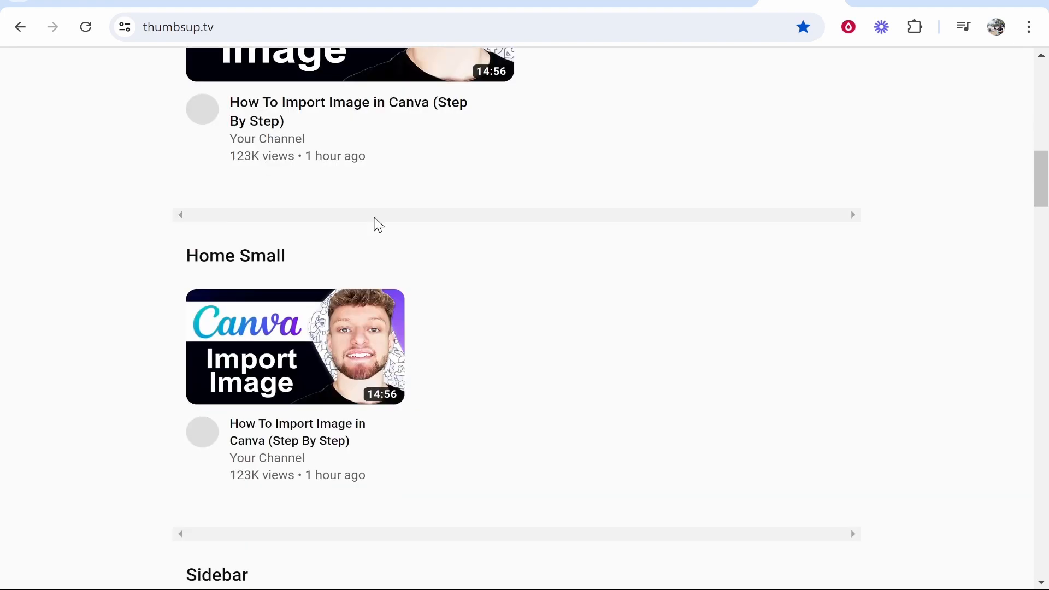
{"action": "scroll", "coordinate": [322, 301], "scroll_direction": "down", "scroll_amount": 3}
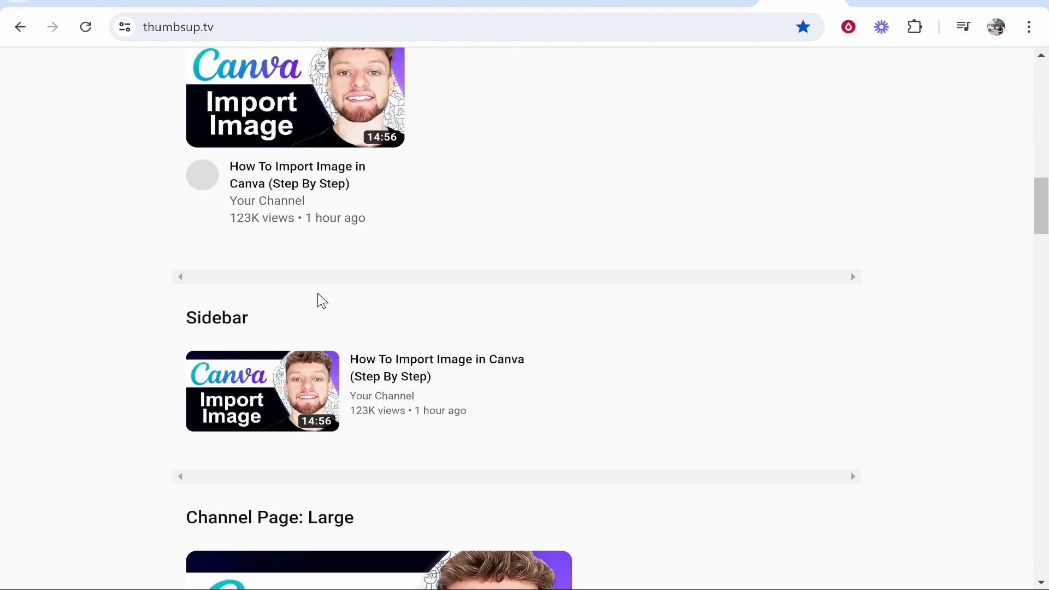
{"action": "scroll", "coordinate": [183, 482], "scroll_direction": "down", "scroll_amount": 5}
{"action": "scroll", "coordinate": [953, 280], "scroll_direction": "up", "scroll_amount": 20}
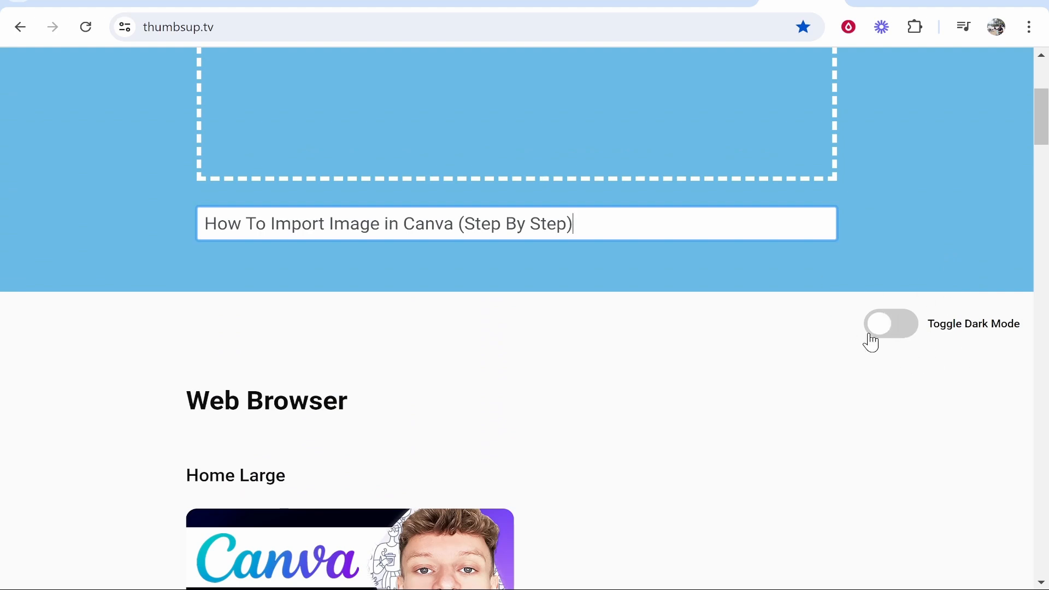
{"action": "left_click", "coordinate": [872, 337]}
{"action": "scroll", "coordinate": [903, 178], "scroll_direction": "down", "scroll_amount": 3}
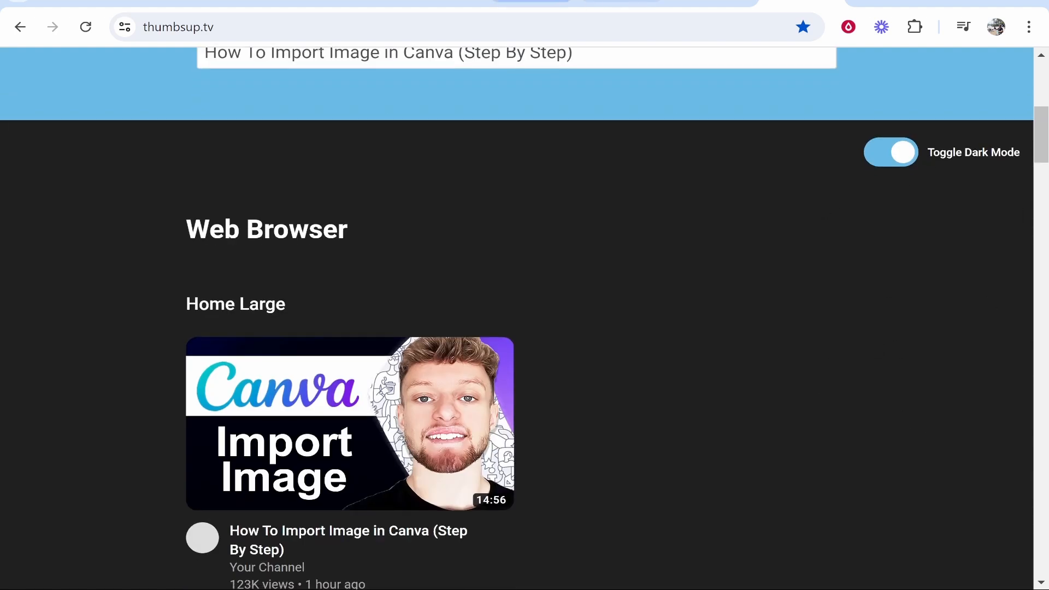
Step: Switch back to the Canva design and delete the "Salford & Co." text, the website address and the "SUBCRIBE" text with its red button shape
{"action": "left_click", "coordinate": [621, 1]}
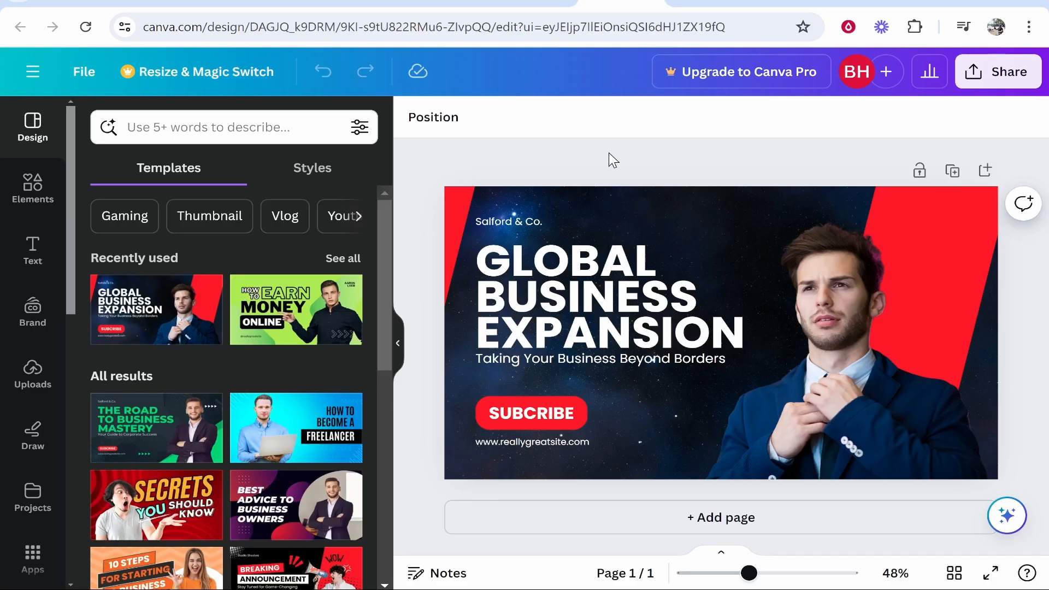
{"action": "left_click", "coordinate": [530, 217]}
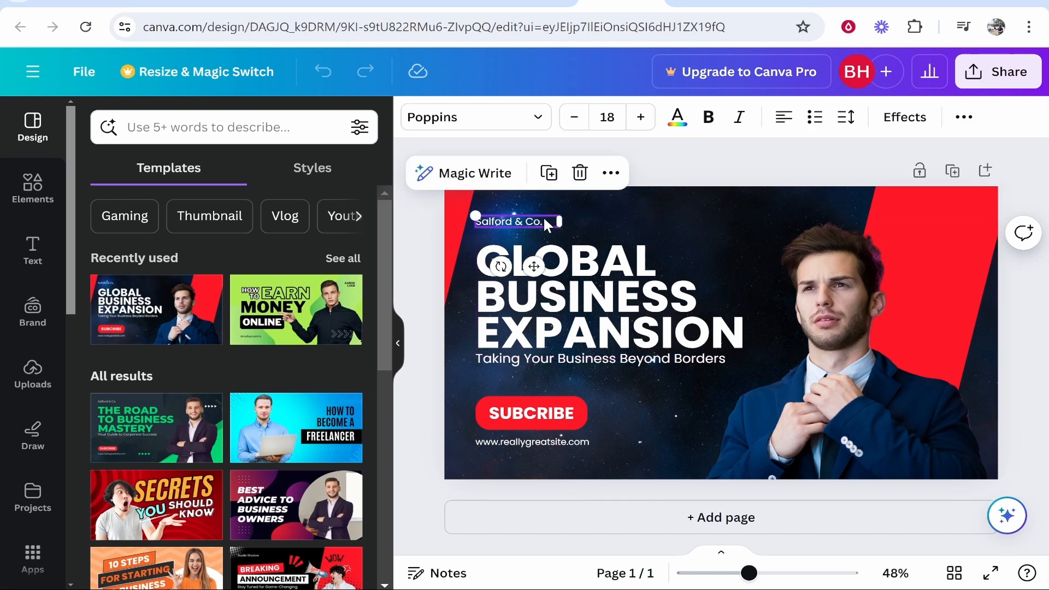
{"action": "key", "text": "Delete"}
{"action": "left_click", "coordinate": [549, 440]}
{"action": "key", "text": "Delete"}
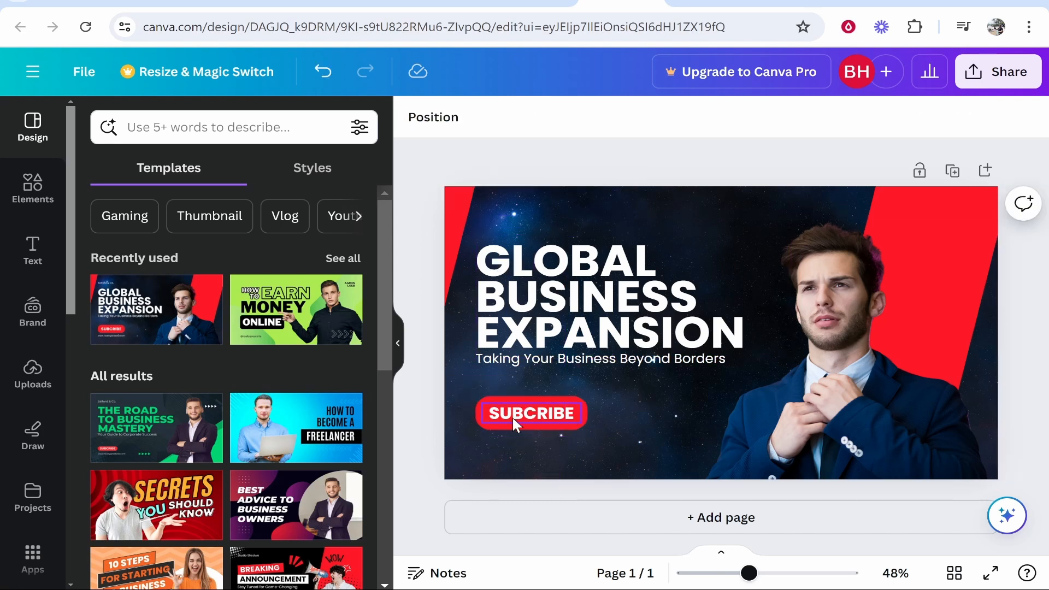
{"action": "left_click", "coordinate": [546, 418]}
{"action": "key", "text": "Delete"}
{"action": "left_click", "coordinate": [523, 424]}
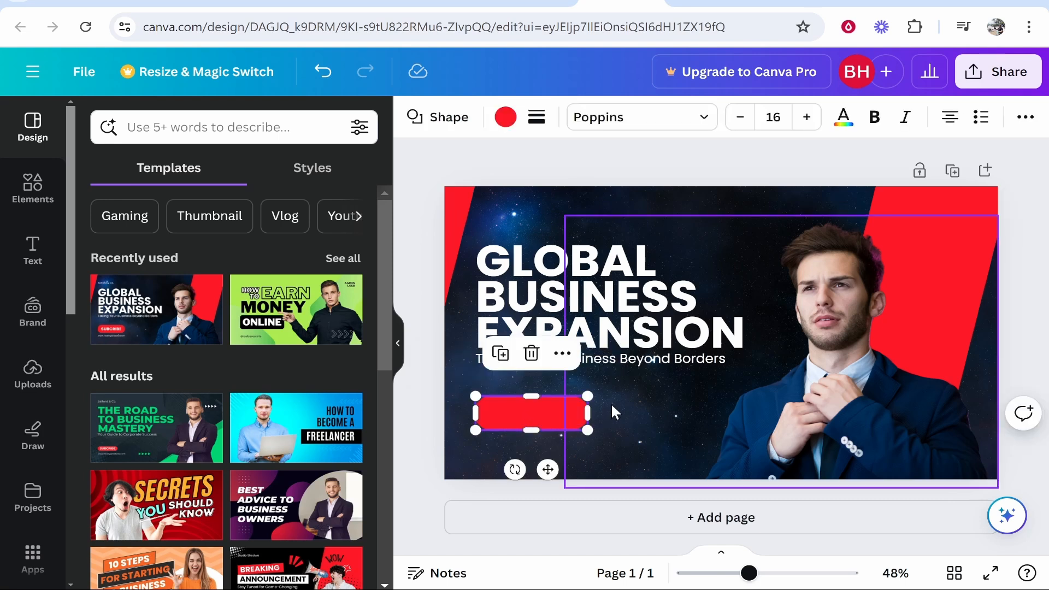
{"action": "key", "text": "Delete"}
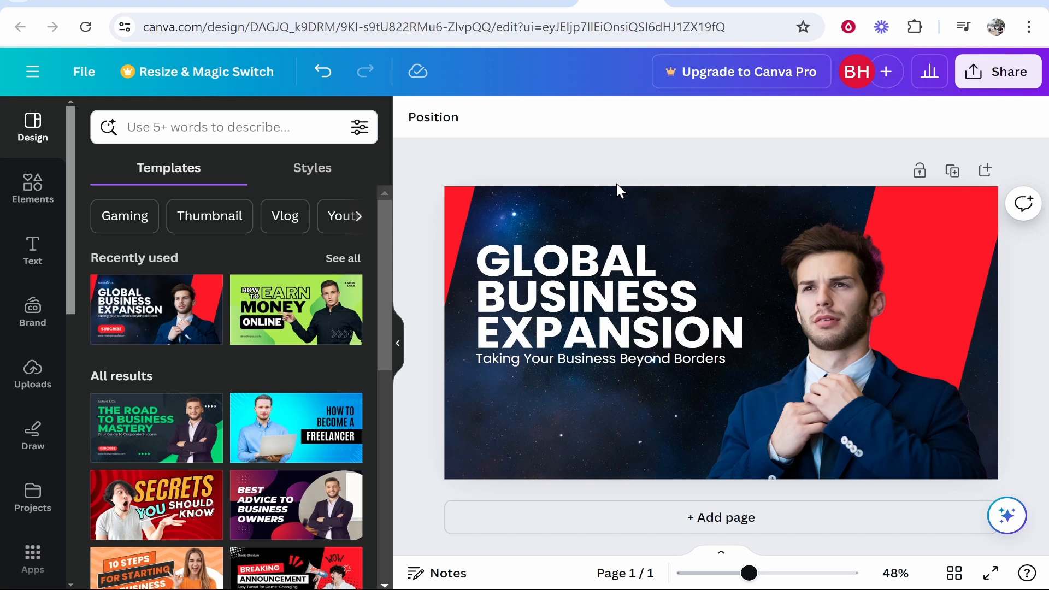
Step: Switch to Pexels and download the photo of the smiling man in glasses and a plaid shirt from the "man smiling" results
{"action": "left_click", "coordinate": [770, 253]}
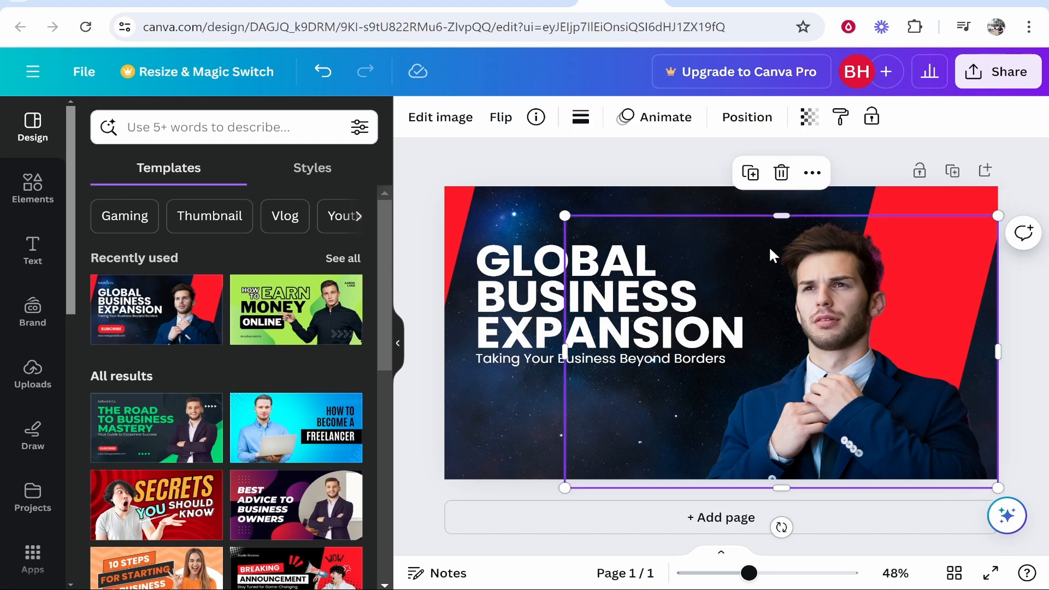
{"action": "left_click", "coordinate": [800, 2]}
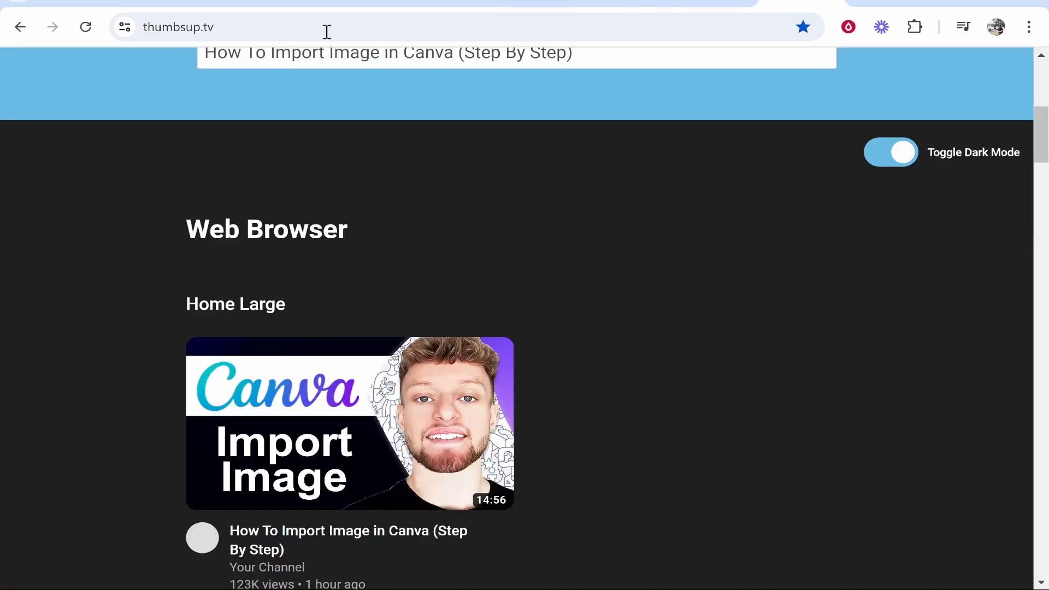
{"action": "left_click", "coordinate": [710, 3]}
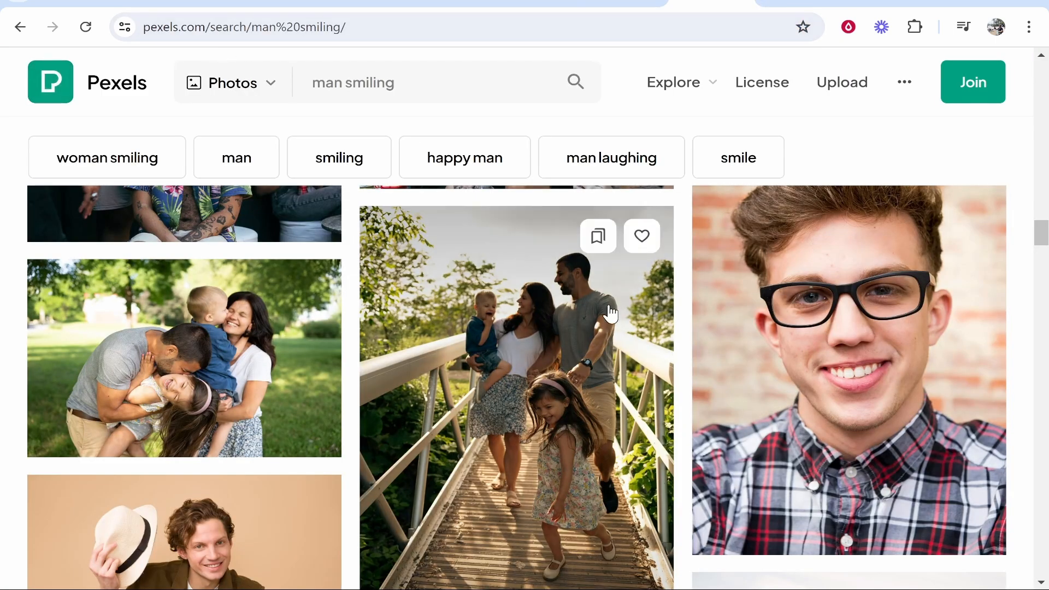
{"action": "scroll", "coordinate": [601, 416], "scroll_direction": "down", "scroll_amount": 6}
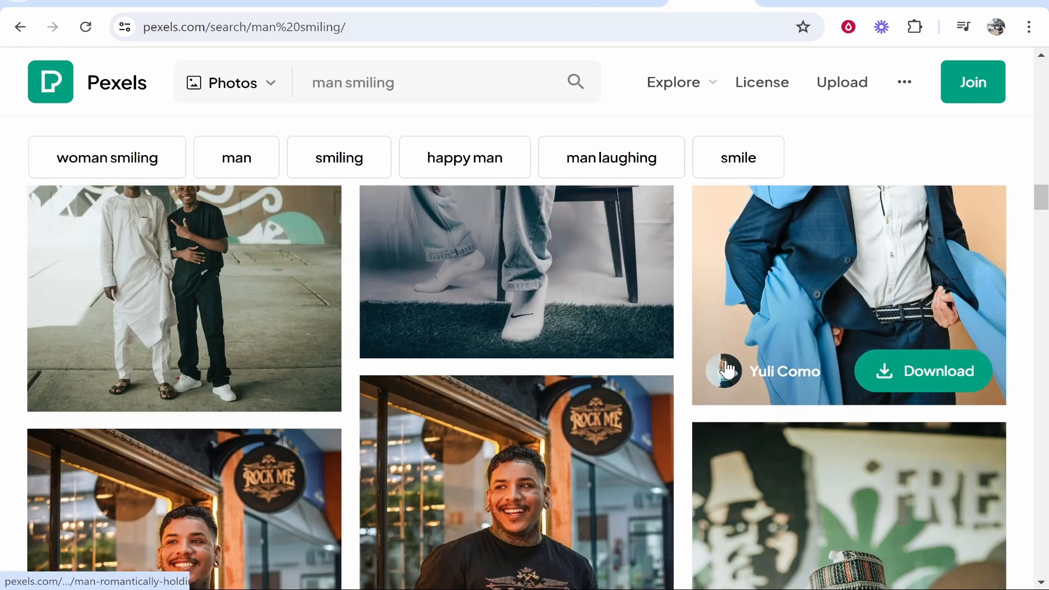
{"action": "scroll", "coordinate": [860, 373], "scroll_direction": "down", "scroll_amount": 4}
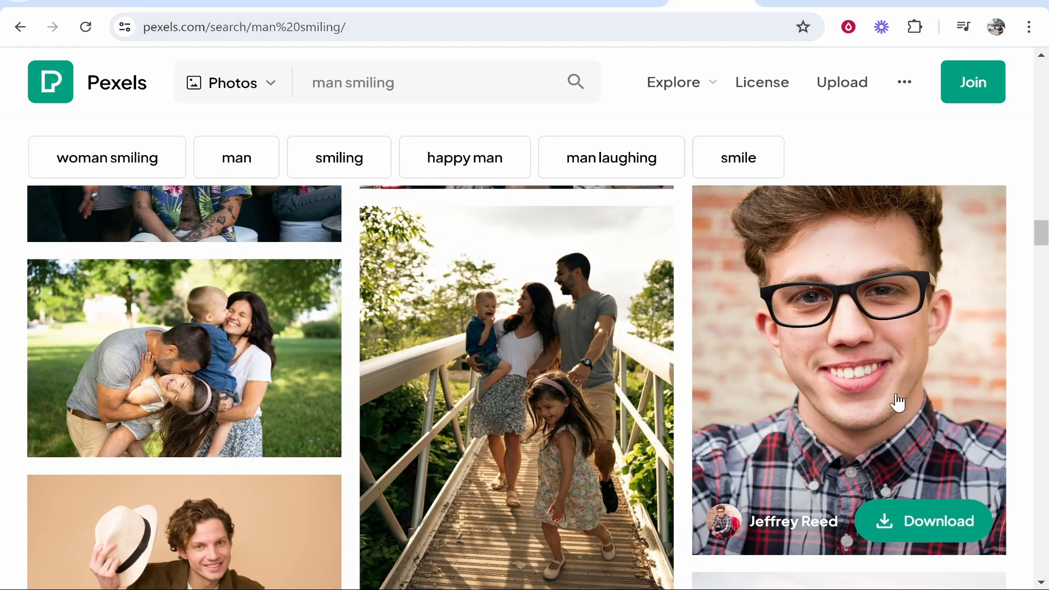
{"action": "left_click", "coordinate": [937, 519]}
{"action": "left_click", "coordinate": [1008, 235]}
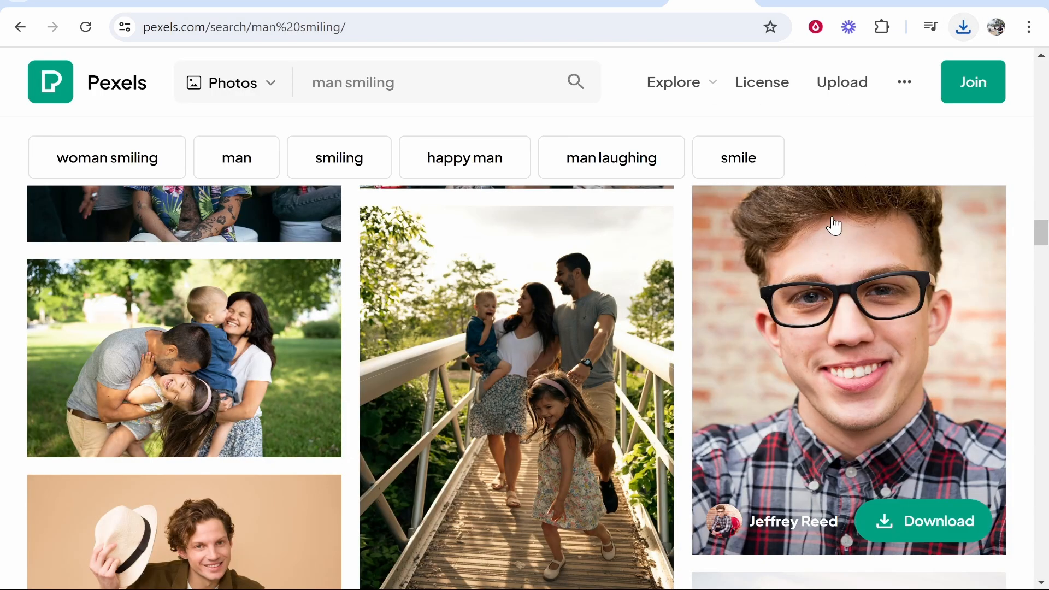
Step: Search Google for "background removal" in a new browser tab and open the remove.bg website
{"action": "scroll", "coordinate": [978, 382], "scroll_direction": "up", "scroll_amount": 2}
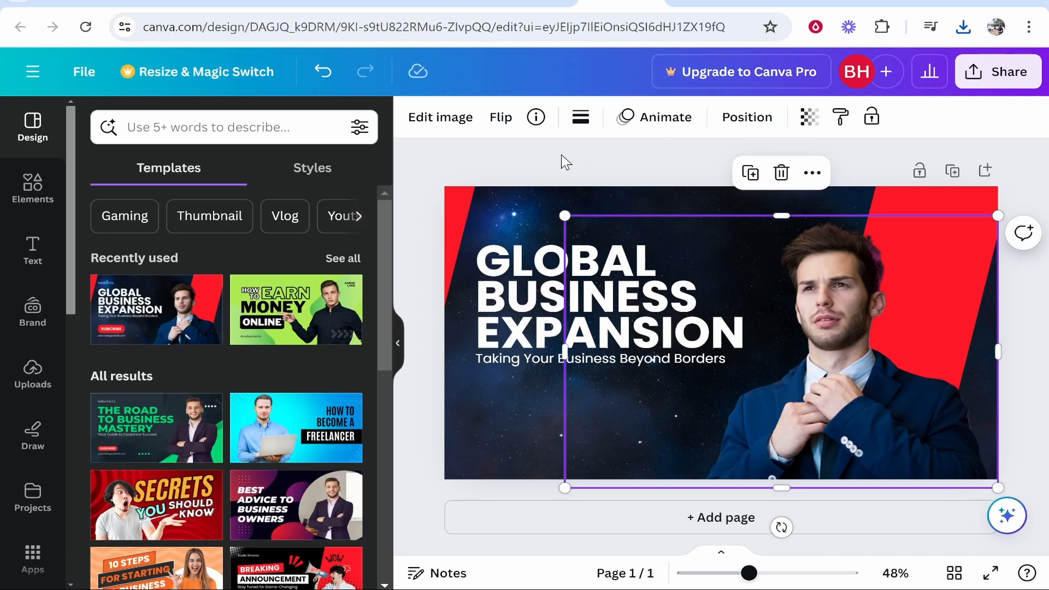
{"action": "left_click", "coordinate": [565, 162]}
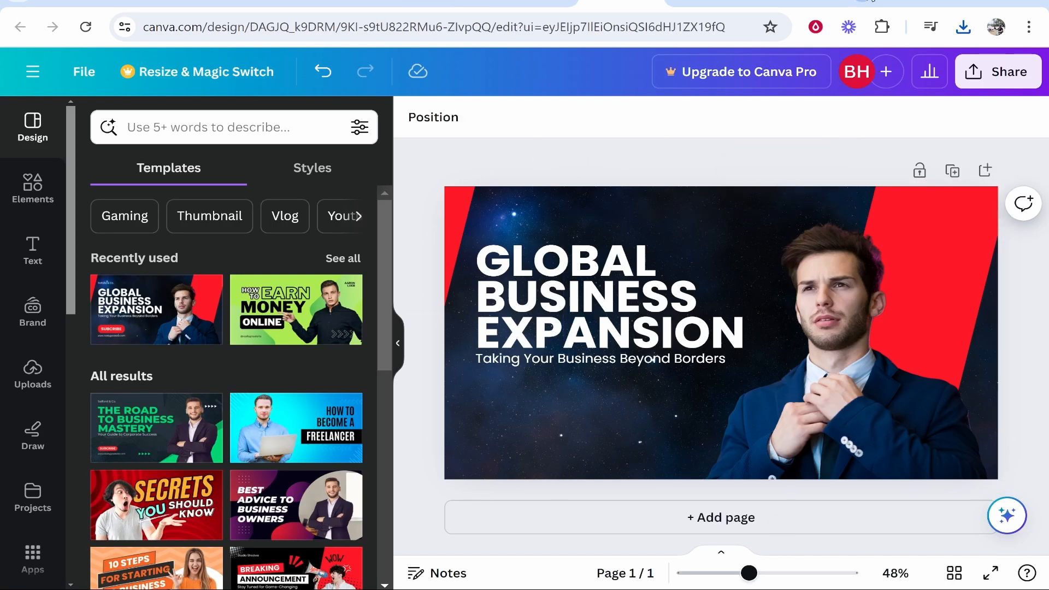
{"action": "left_click", "coordinate": [865, 2]}
{"action": "type", "text": "rem"}
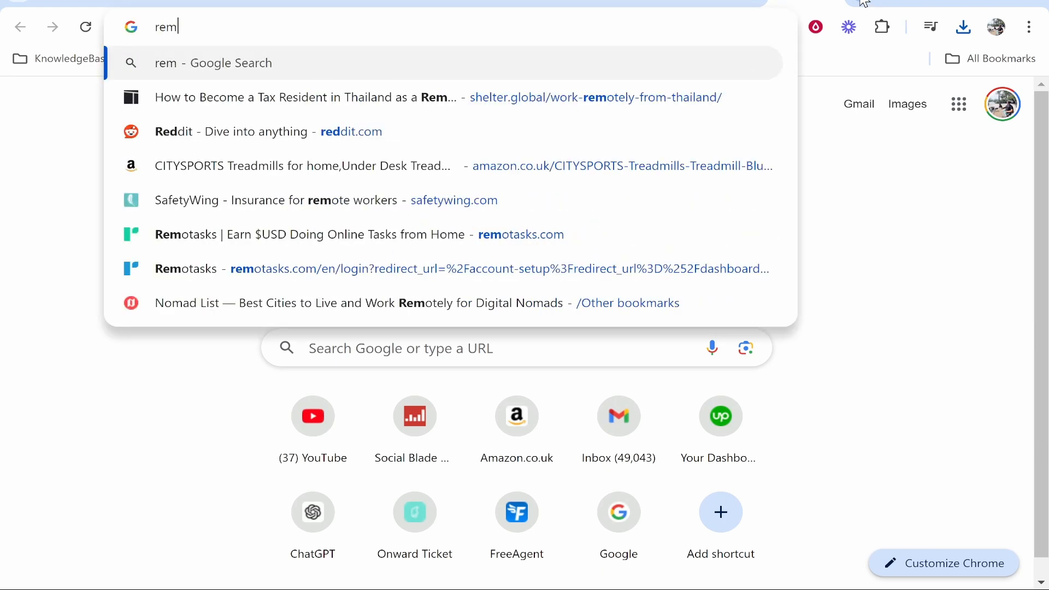
{"action": "key", "text": "BackSpace"}
{"action": "key", "text": "BackSpace"}
{"action": "key", "text": "BackSpace"}
{"action": "type", "text": "background "}
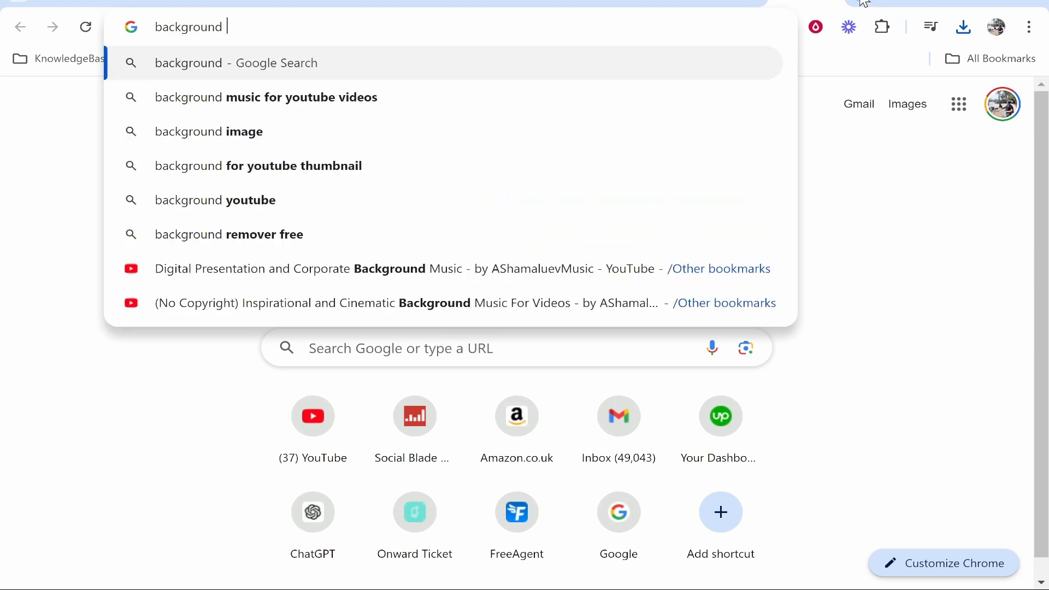
{"action": "type", "text": "remov"}
{"action": "key", "text": "Return"}
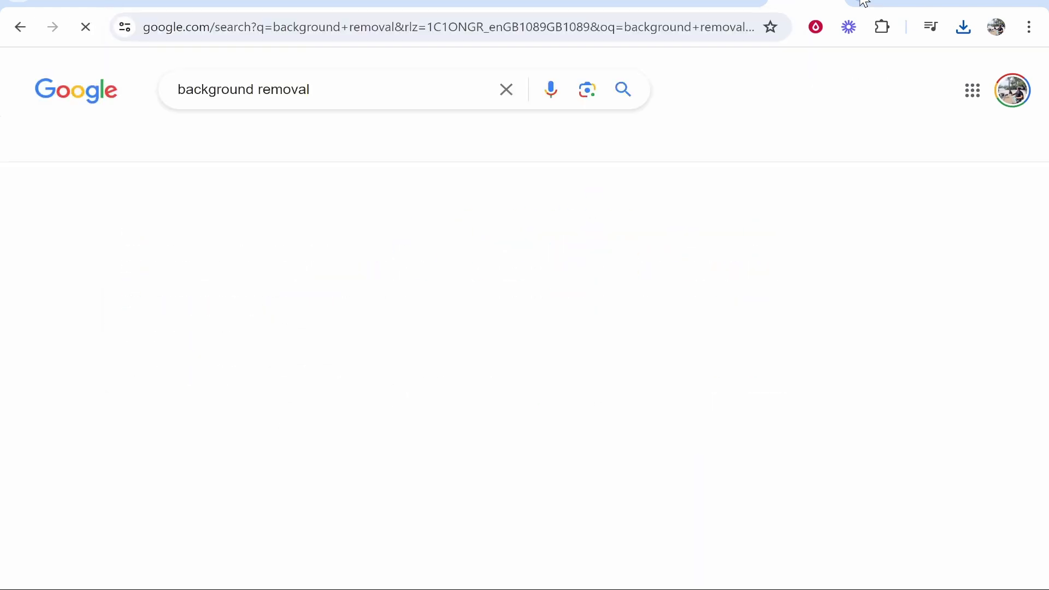
{"action": "left_click", "coordinate": [145, 237]}
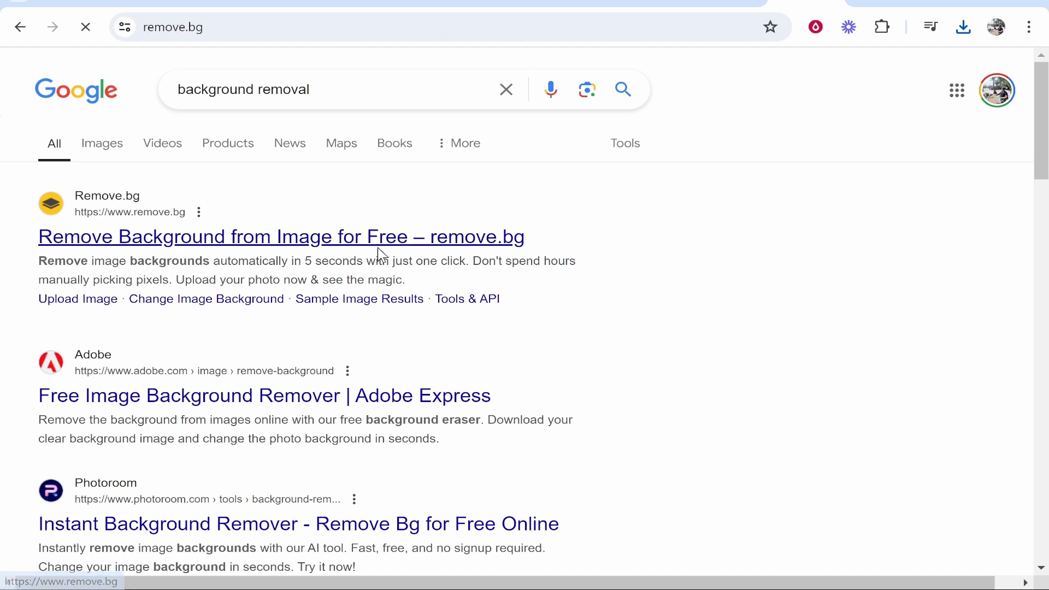
Step: Upload the downloaded photo of the smiling man to remove.bg and download the 408 × 611 px cut-out without its background
{"action": "left_click", "coordinate": [757, 401]}
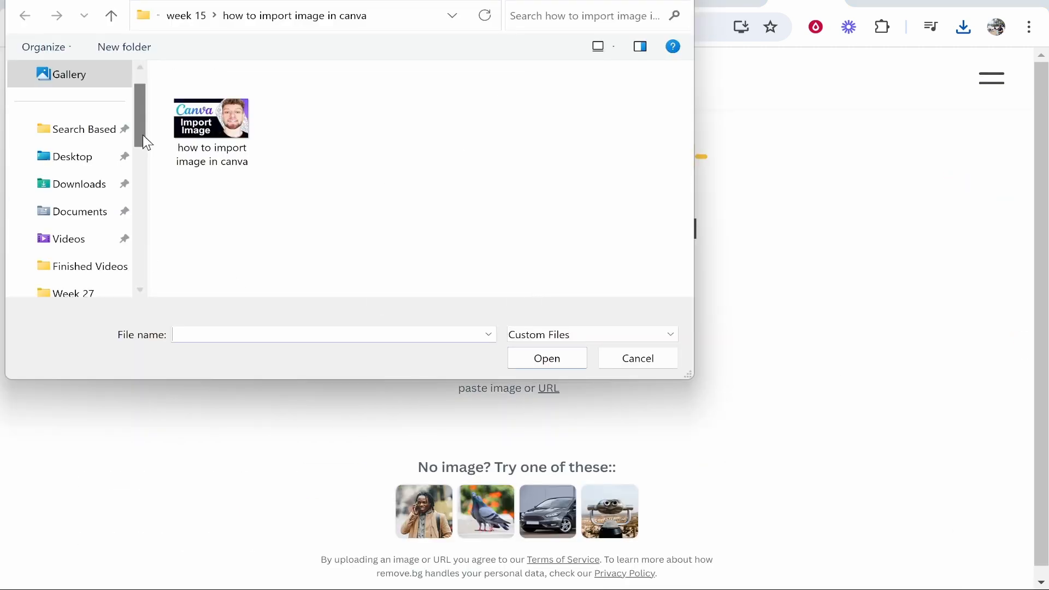
{"action": "left_click_drag", "start_coordinate": [145, 140], "coordinate": [145, 150]}
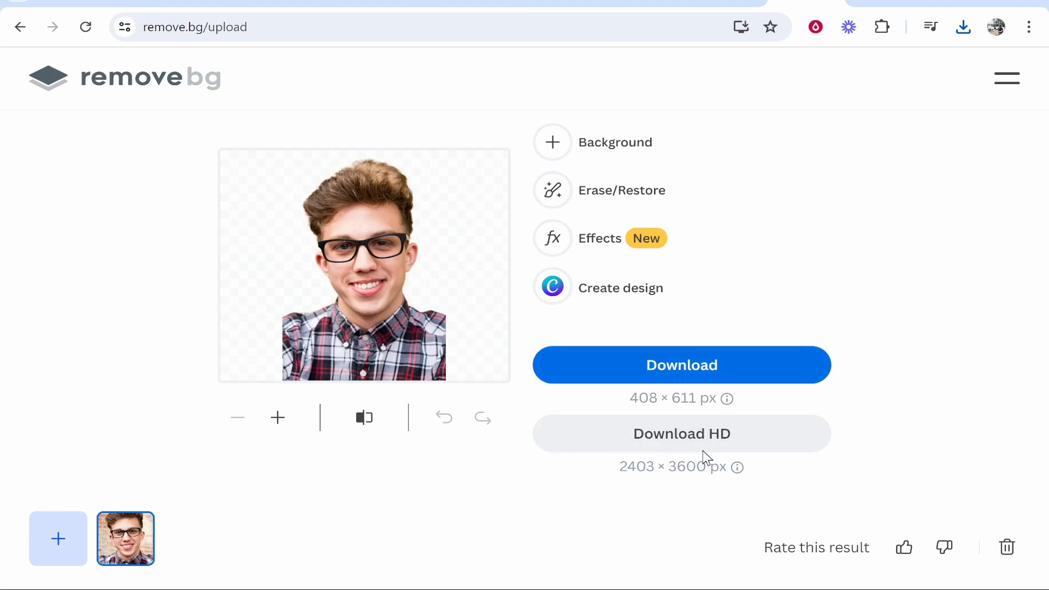
{"action": "left_click", "coordinate": [684, 440]}
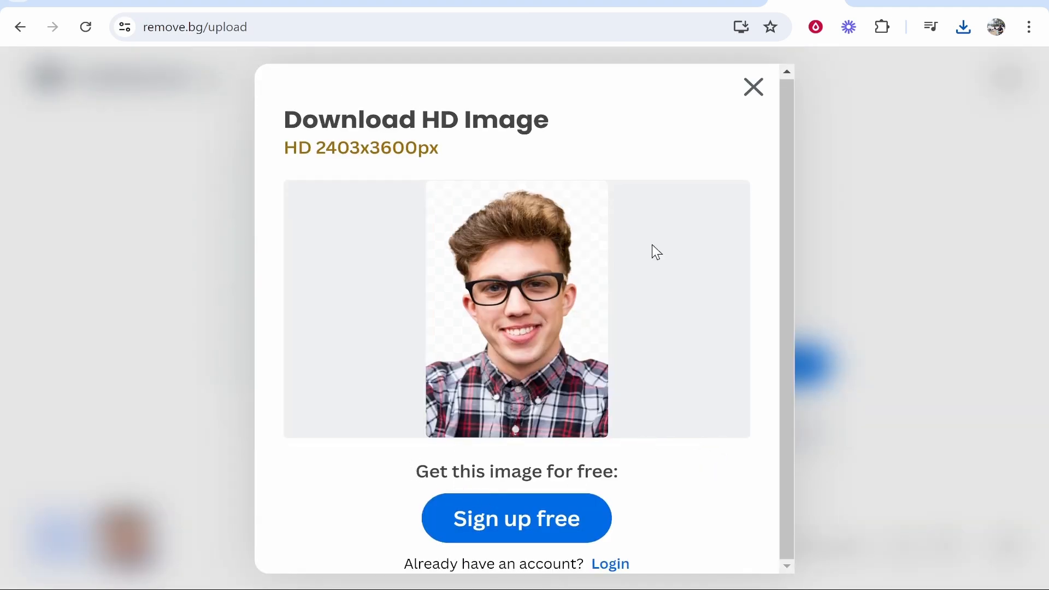
{"action": "left_click", "coordinate": [754, 90]}
{"action": "left_click", "coordinate": [745, 372]}
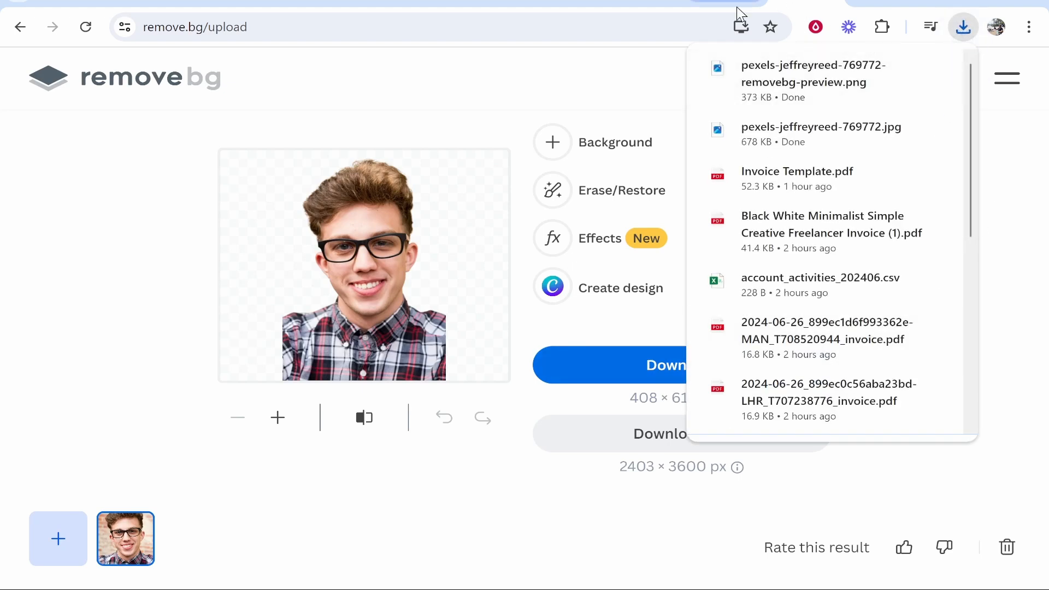
Step: Switch back to the Canva design and delete the photo of the man in the blue suit
{"action": "left_click", "coordinate": [674, 5]}
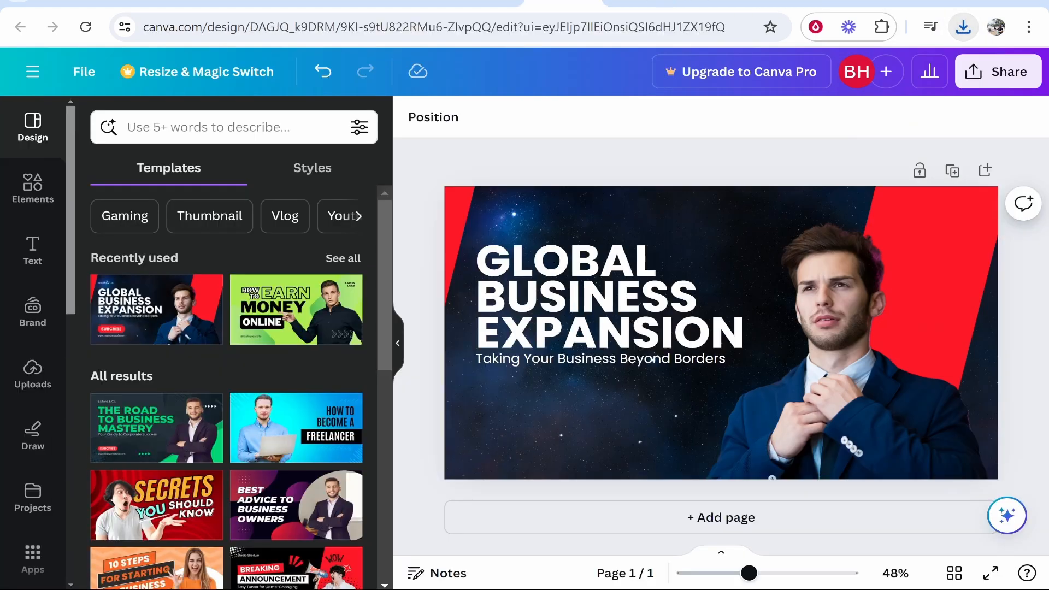
{"action": "left_click", "coordinate": [865, 413]}
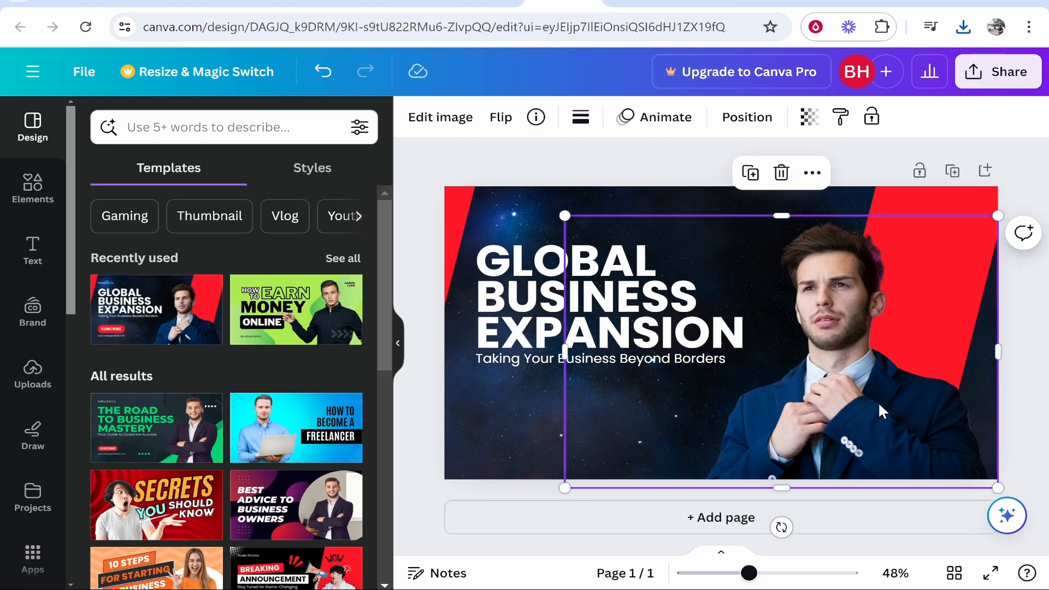
{"action": "key", "text": "Delete"}
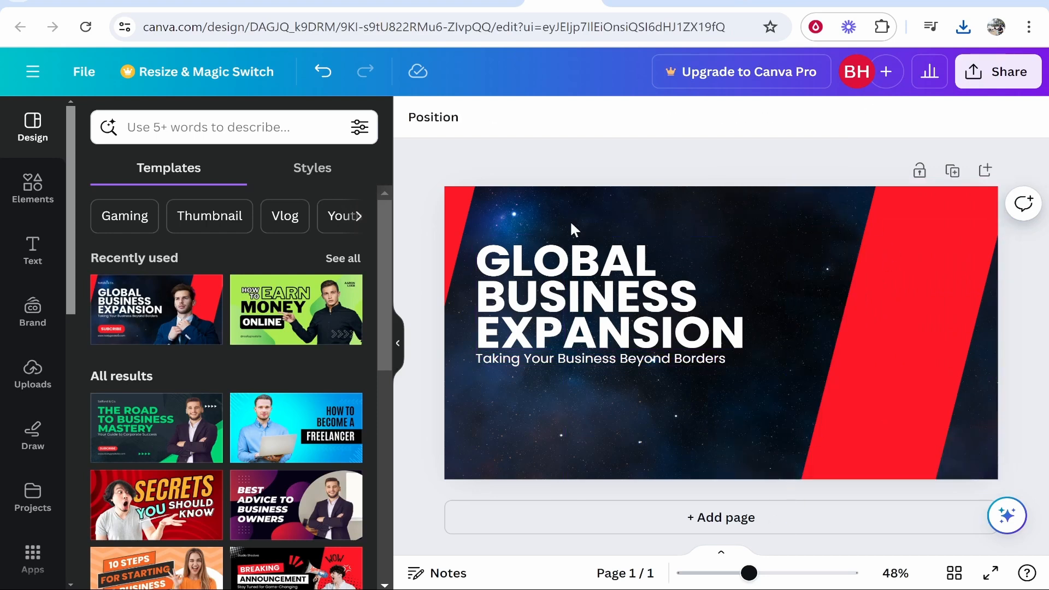
{"action": "left_click", "coordinate": [883, 253]}
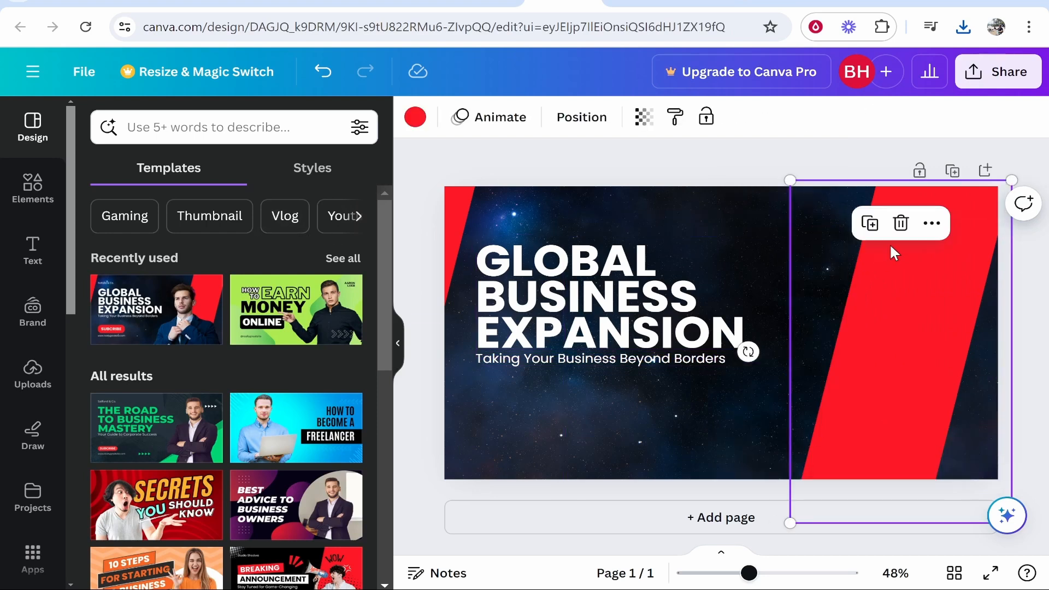
{"action": "left_click", "coordinate": [768, 164]}
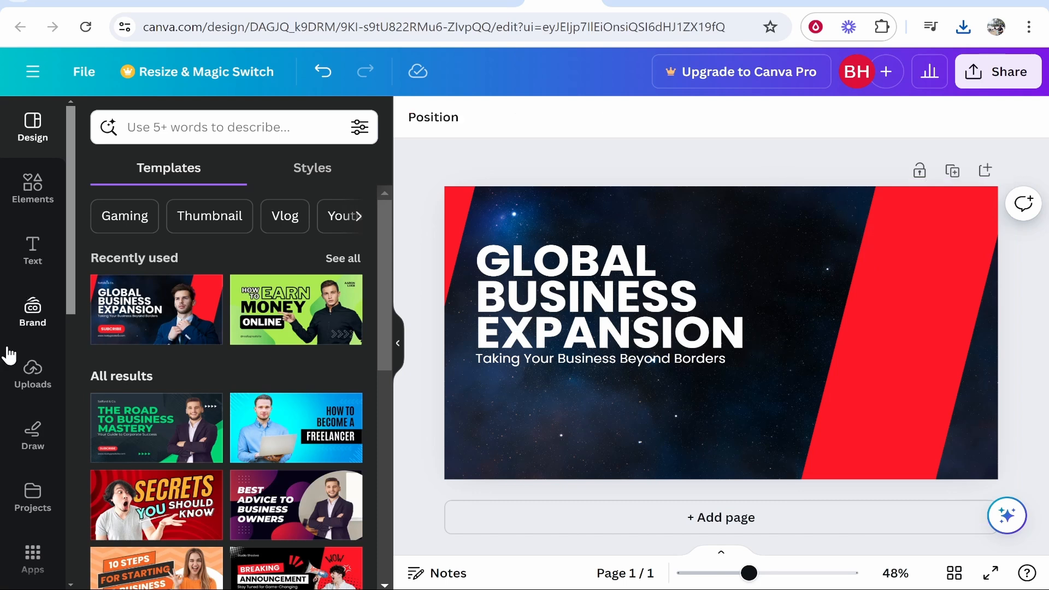
Step: Upload the background-removed PNG portrait from the Downloads folder and place it on the thumbnail
{"action": "left_click", "coordinate": [34, 377]}
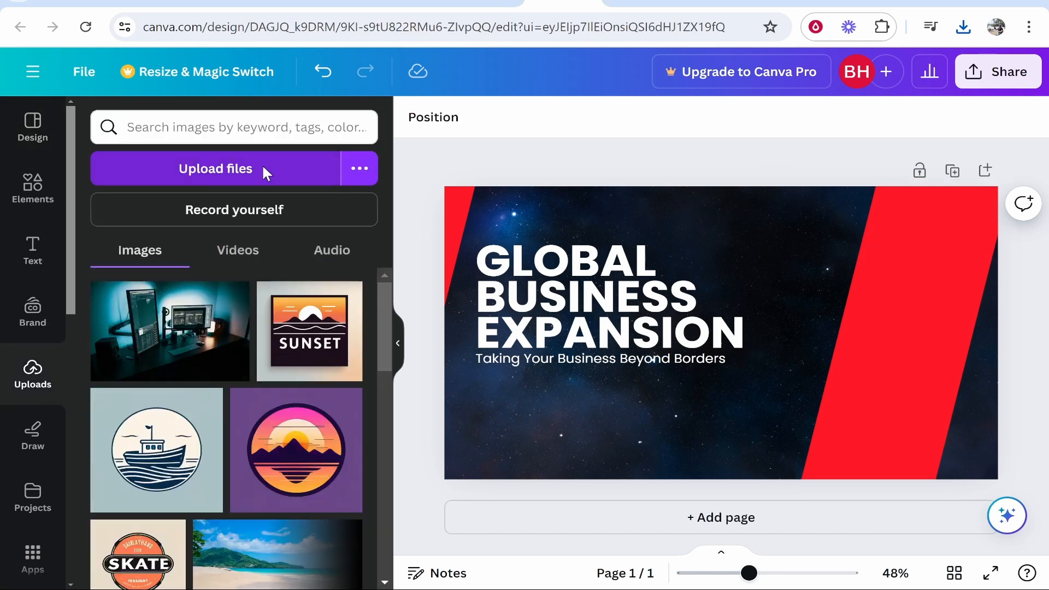
{"action": "left_click", "coordinate": [262, 170]}
{"action": "left_click", "coordinate": [272, 122]}
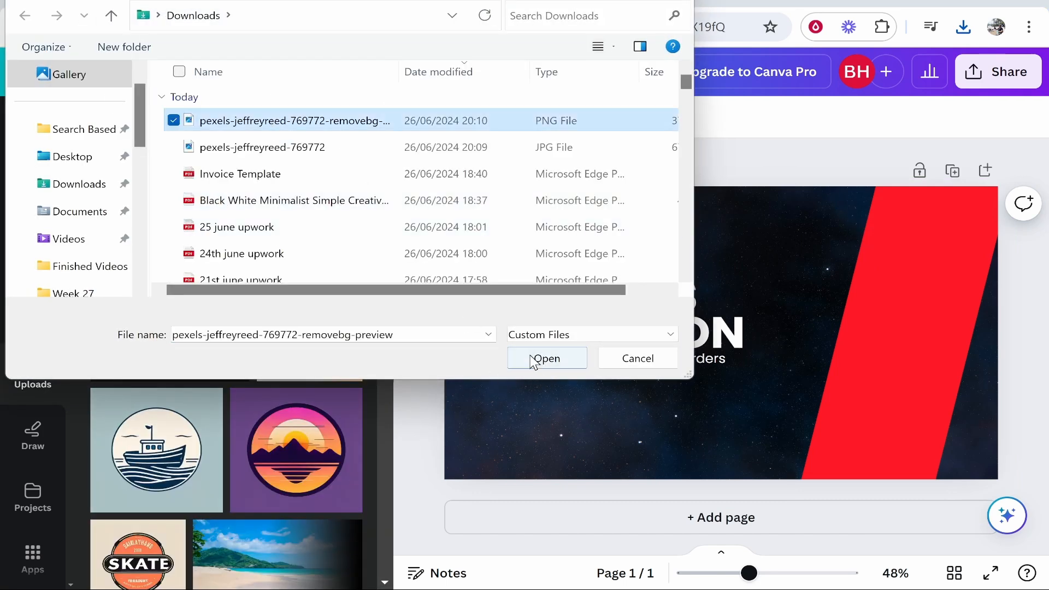
{"action": "left_click", "coordinate": [547, 358]}
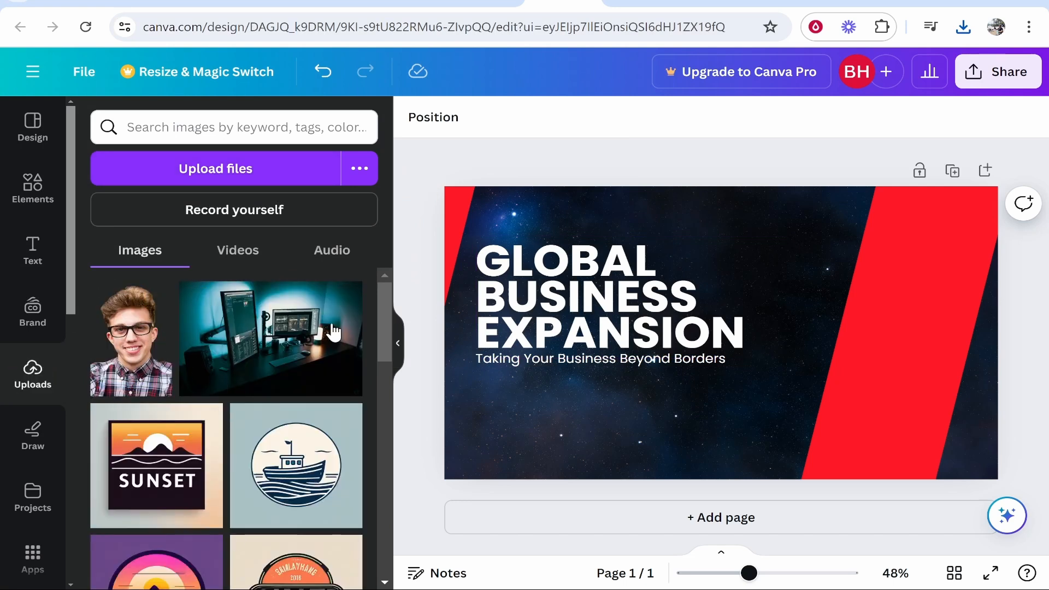
{"action": "scroll", "coordinate": [147, 455], "scroll_direction": "down", "scroll_amount": 3}
{"action": "scroll", "coordinate": [147, 455], "scroll_direction": "up", "scroll_amount": 3}
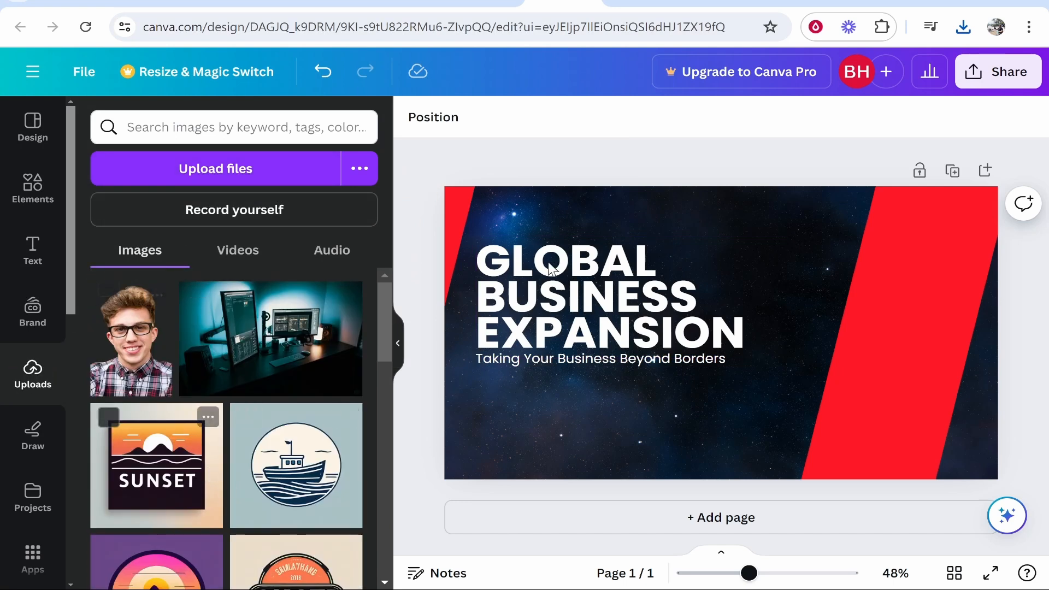
{"action": "left_click_drag", "start_coordinate": [131, 338], "coordinate": [660, 189]}
{"action": "left_click", "coordinate": [770, 154]}
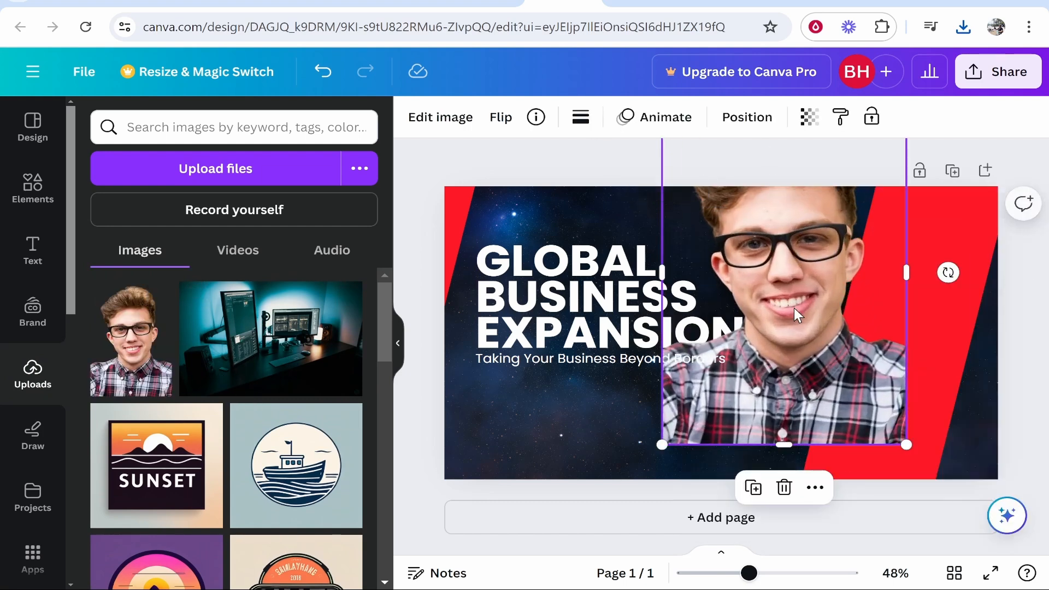
{"action": "left_click_drag", "start_coordinate": [799, 316], "coordinate": [917, 381]}
{"action": "key", "text": "ctrl+z"}
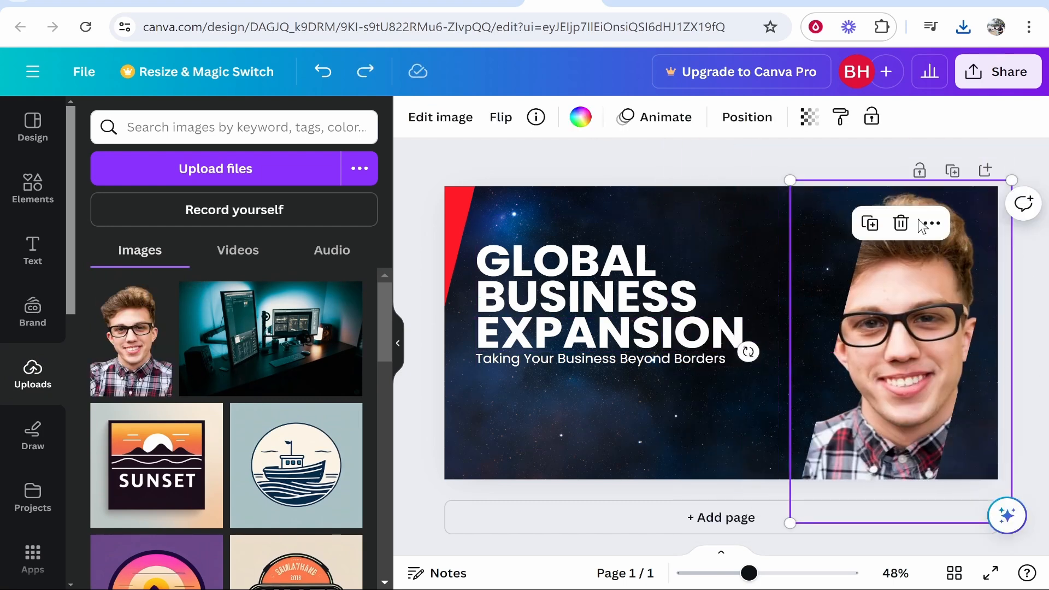
{"action": "key", "text": "ctrl+z"}
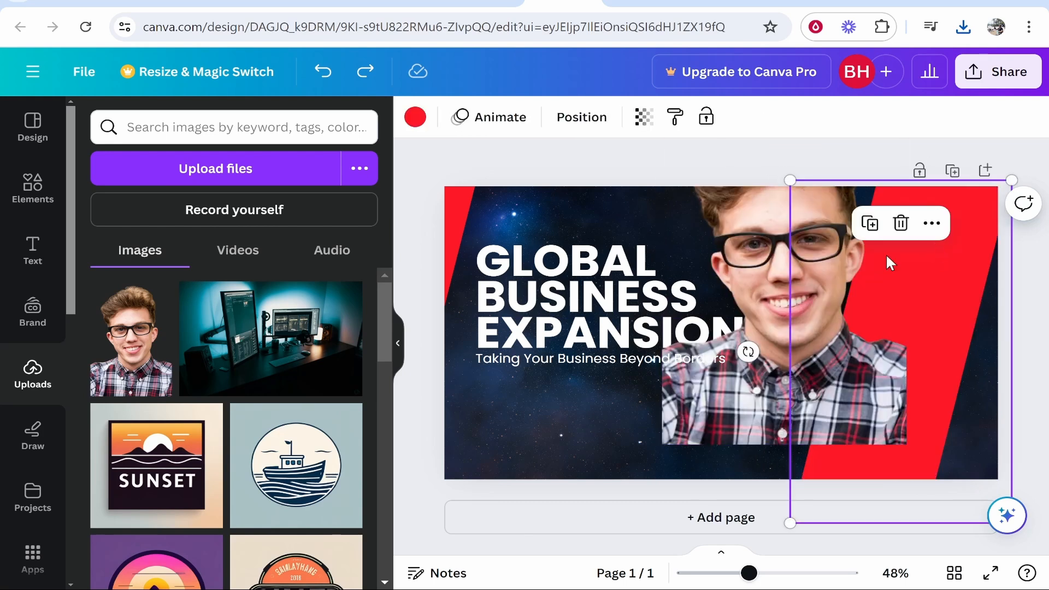
Step: Move the large red stripe to the thumbnail's right edge, and enlarge the portrait and position it over the stripe
{"action": "left_click_drag", "start_coordinate": [980, 255], "coordinate": [1048, 257]}
{"action": "left_click", "coordinate": [874, 393]}
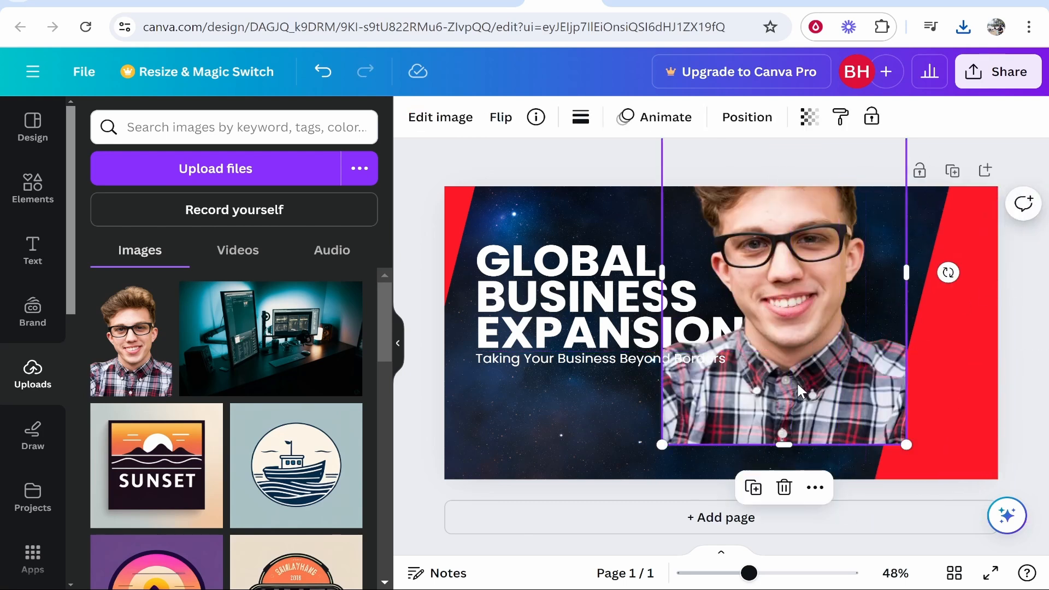
{"action": "left_click_drag", "start_coordinate": [905, 444], "coordinate": [953, 506]}
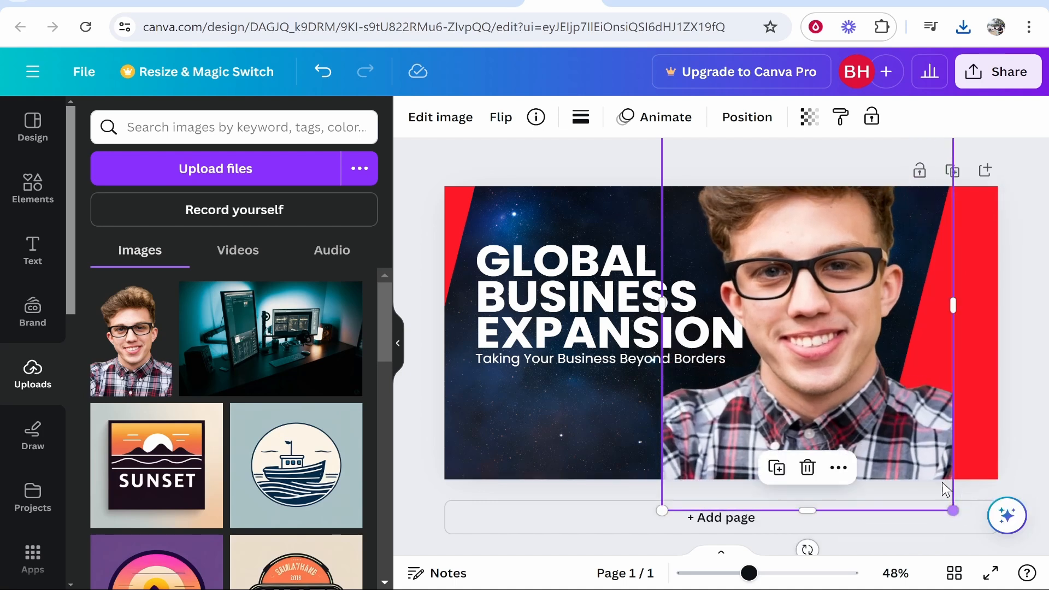
{"action": "left_click_drag", "start_coordinate": [846, 425], "coordinate": [889, 453]}
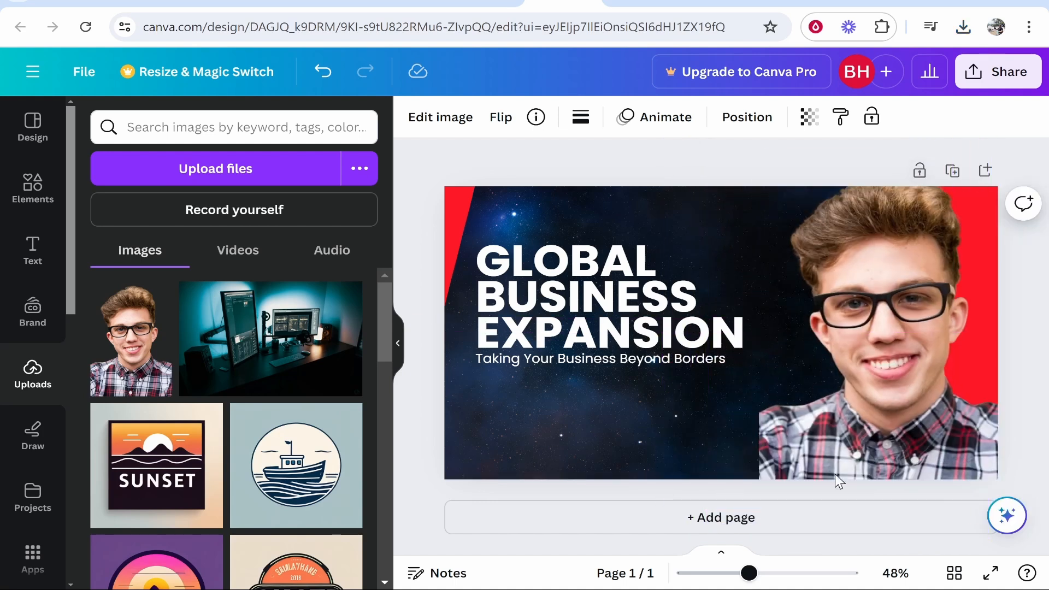
{"action": "left_click", "coordinate": [908, 327]}
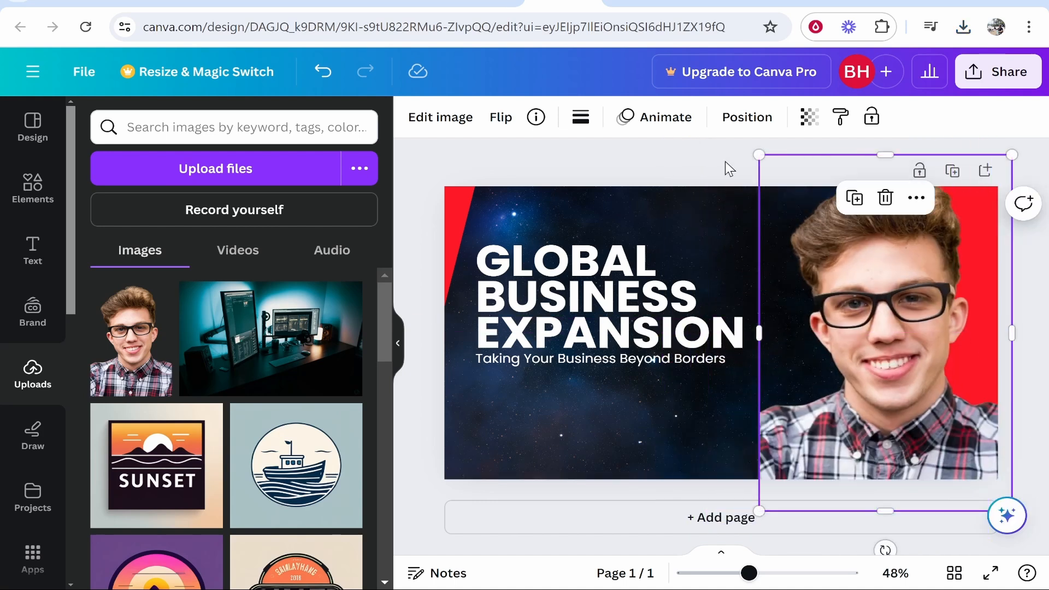
Step: Delete the small red shape in the thumbnail's upper-left corner
{"action": "left_click", "coordinate": [691, 163]}
{"action": "left_click", "coordinate": [494, 207]}
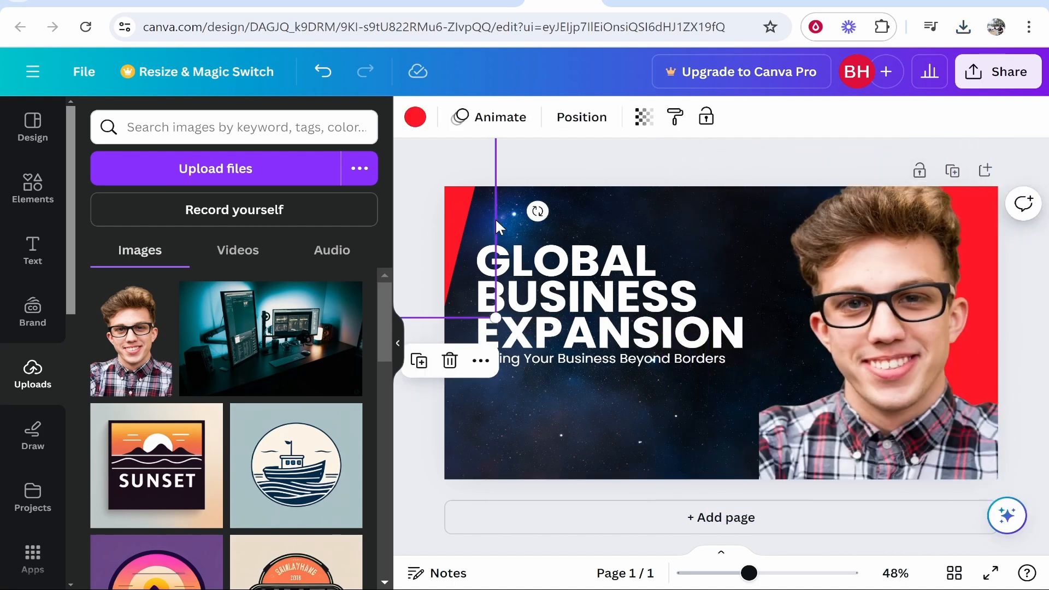
{"action": "key", "text": "Delete"}
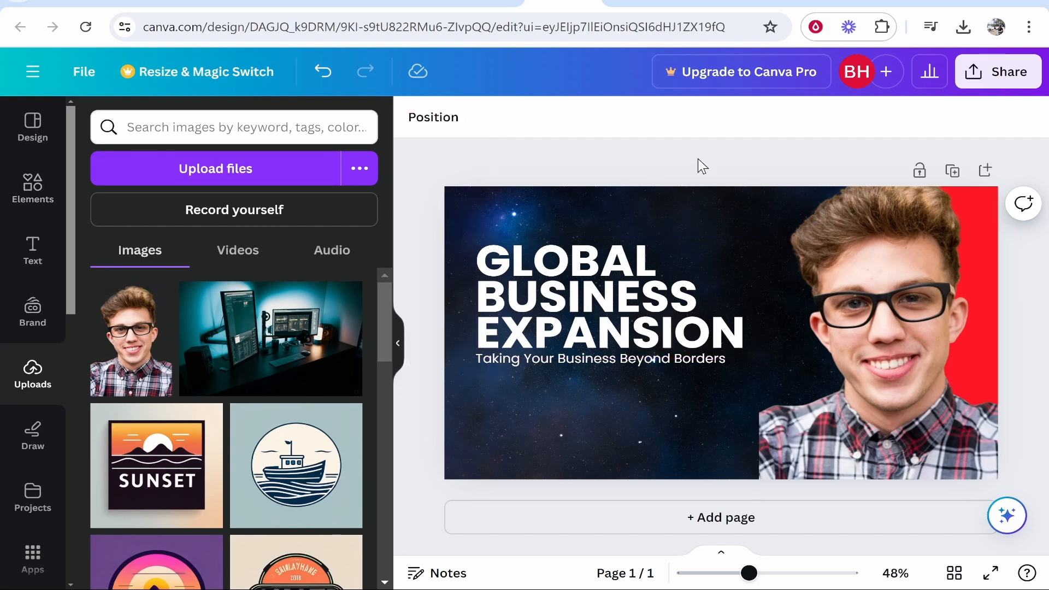
Step: Search the elements library for "money" and show all matching graphics
{"action": "left_click", "coordinate": [30, 185]}
{"action": "left_click", "coordinate": [246, 123]}
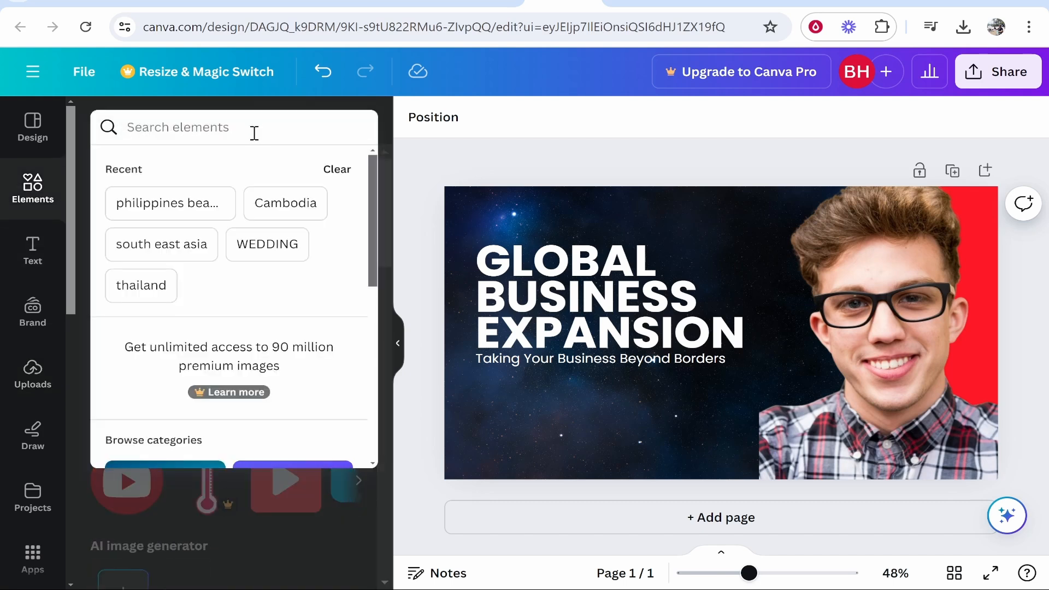
{"action": "type", "text": "instat"}
{"action": "type", "text": "r"}
{"action": "key", "text": "ctrl+a"}
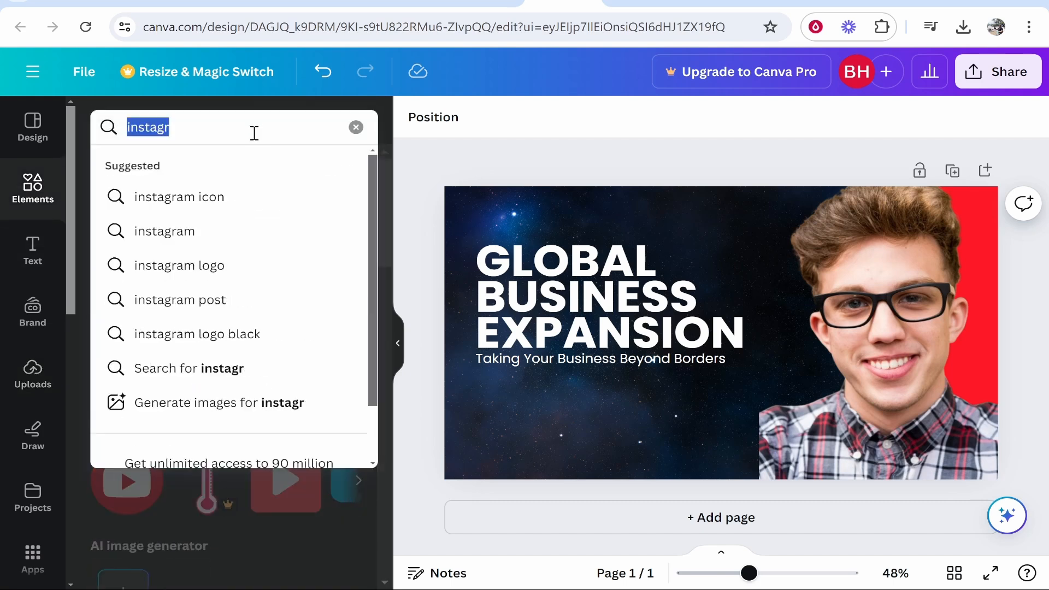
{"action": "type", "text": "money"}
{"action": "key", "text": "Return"}
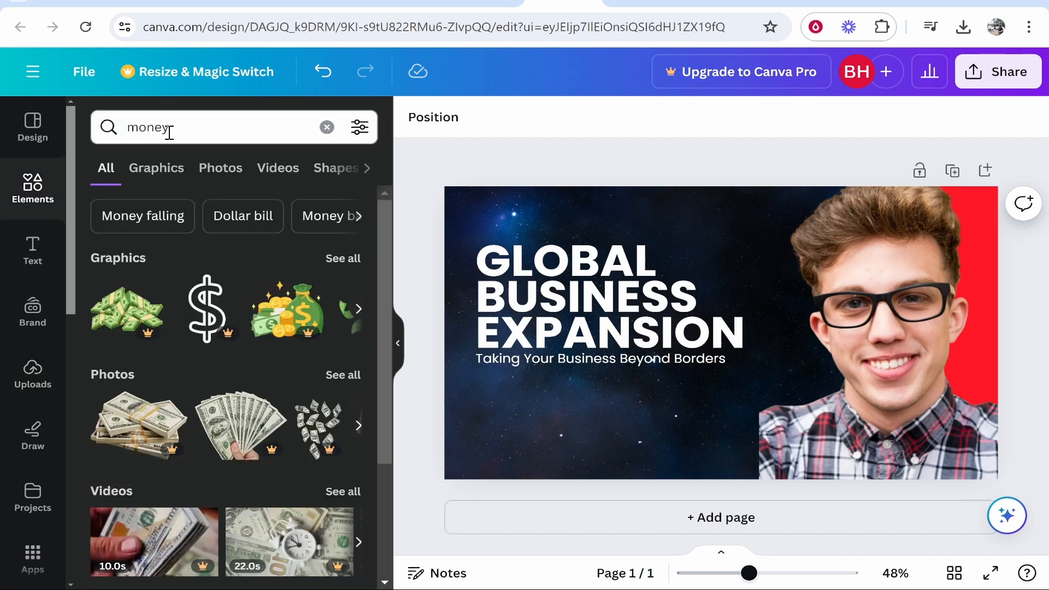
{"action": "left_click", "coordinate": [354, 261]}
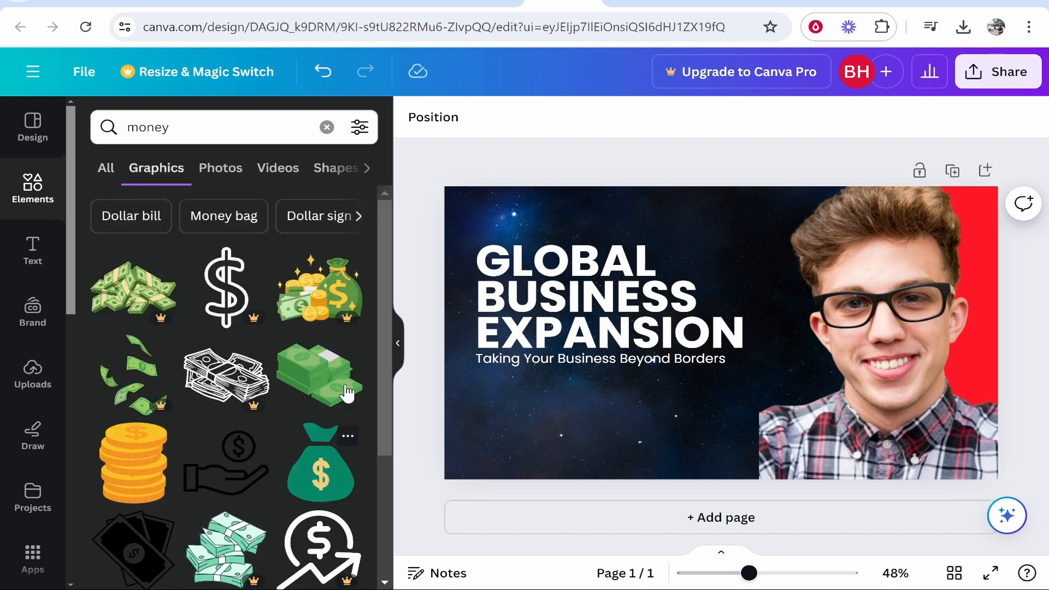
Step: Add the green growth chart graphic with the orange dollar coin at the thumbnail's bottom, beside the portrait, and enlarge it
{"action": "left_click_drag", "start_coordinate": [328, 295], "coordinate": [666, 413]}
{"action": "scroll", "coordinate": [326, 370], "scroll_direction": "down", "scroll_amount": 5}
{"action": "scroll", "coordinate": [316, 383], "scroll_direction": "down", "scroll_amount": 2}
{"action": "left_click_drag", "start_coordinate": [711, 347], "coordinate": [774, 278]}
Step: Replace the "GLOBAL BUSINESS EXPANSION" heading with "HOW TO MAKE MONEY"
{"action": "double_click", "coordinate": [551, 250]}
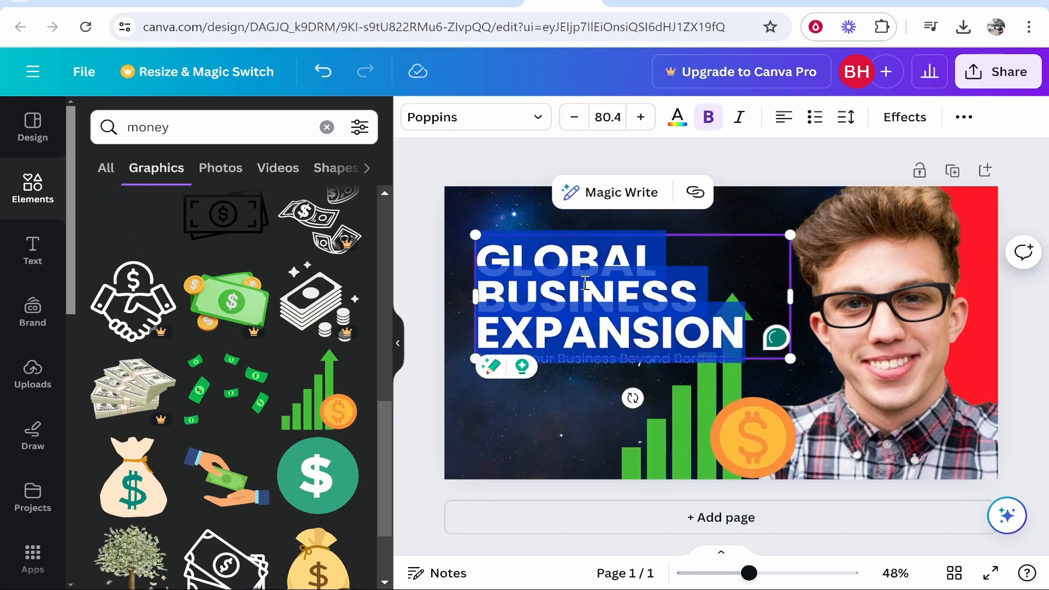
{"action": "type", "text": "HOW"}
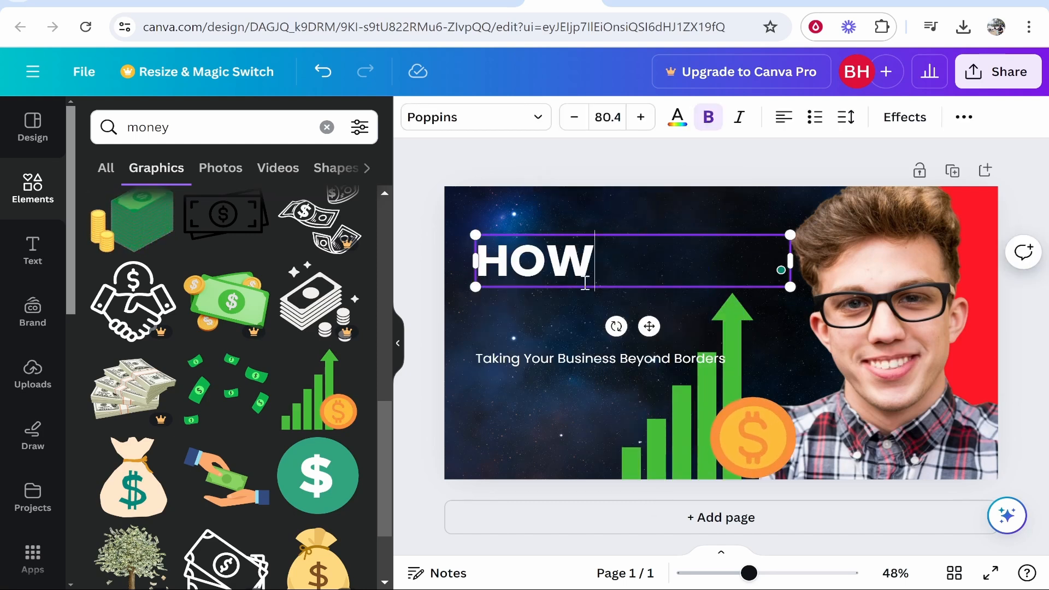
{"action": "type", "text": " TO MAKE MONEY"}
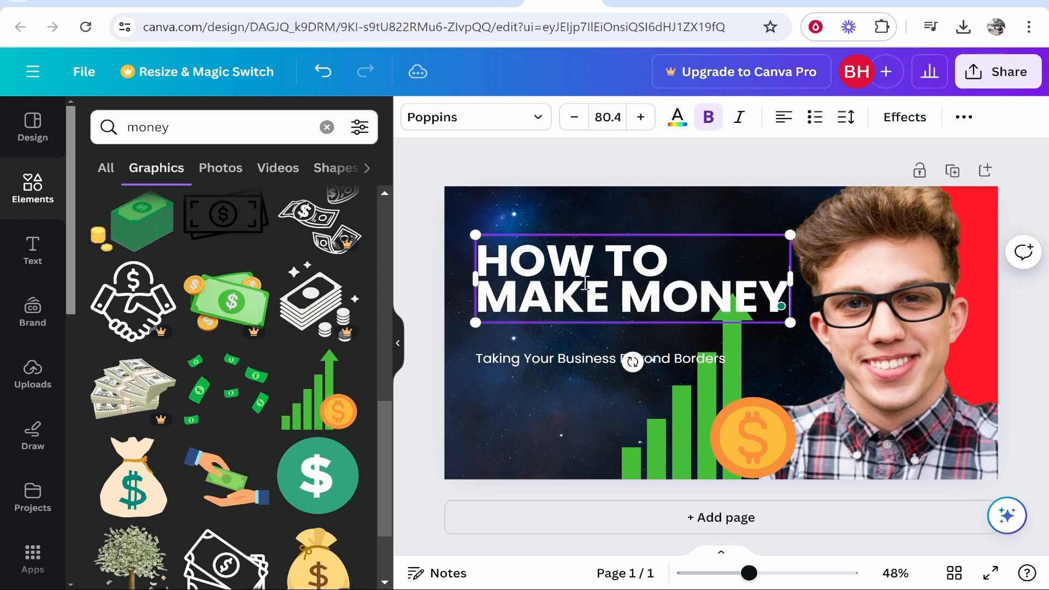
Step: Append "ONLINE" to the "HOW TO MAKE MONEY" heading and delete the "Taking Your Business Beyond Borders" subtitle
{"action": "type", "text": " ONLINE"}
{"action": "left_click", "coordinate": [540, 363]}
{"action": "key", "text": "Delete"}
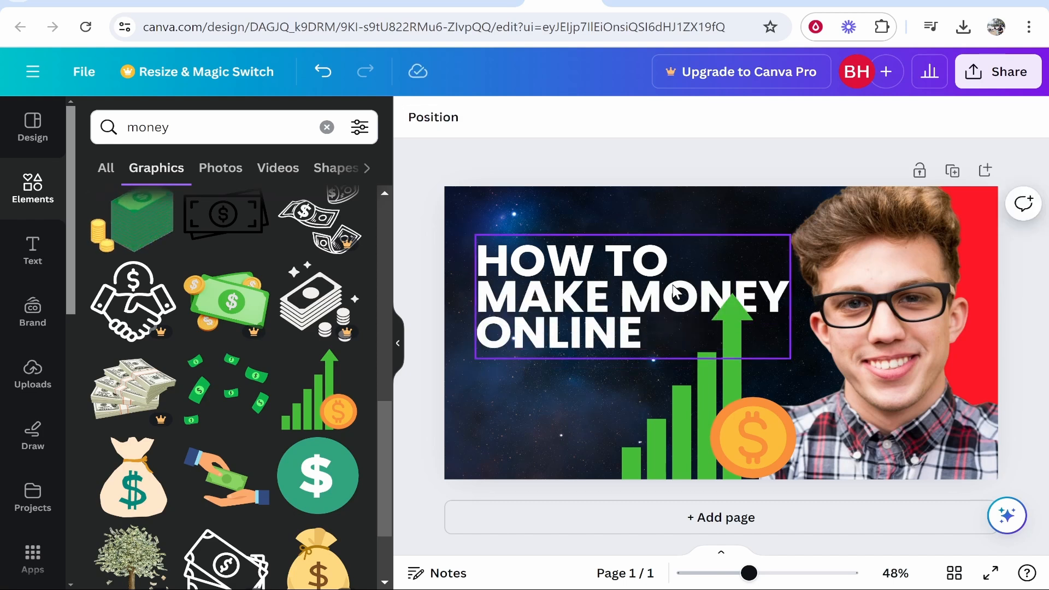
Step: Shrink the heading to a font size of about 63.8 and move it up toward the thumbnail's upper-left corner
{"action": "left_click", "coordinate": [679, 295]}
{"action": "left_click_drag", "start_coordinate": [794, 345], "coordinate": [730, 327]}
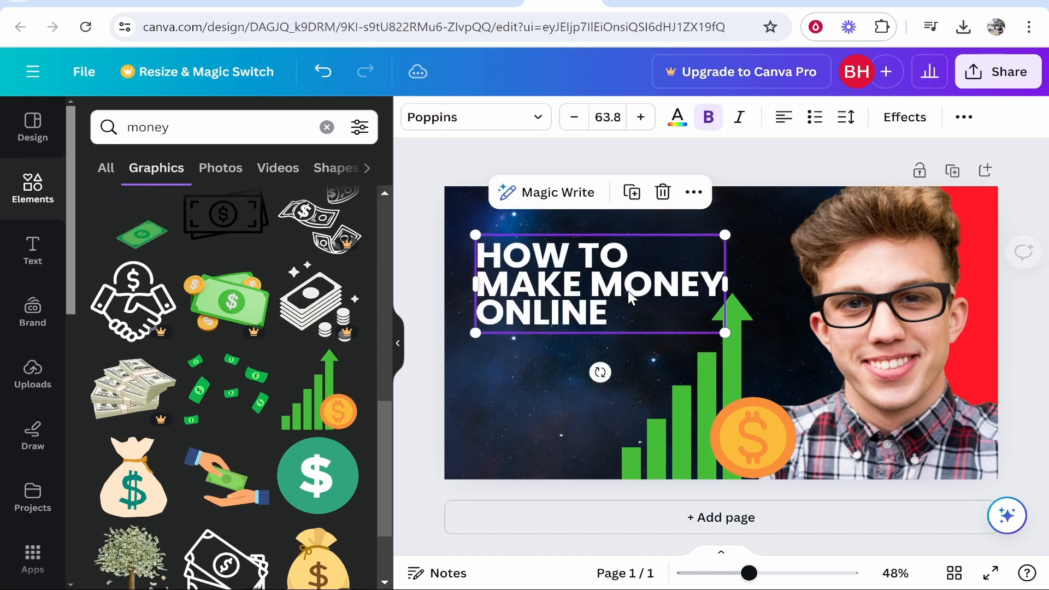
{"action": "left_click_drag", "start_coordinate": [626, 283], "coordinate": [623, 271]}
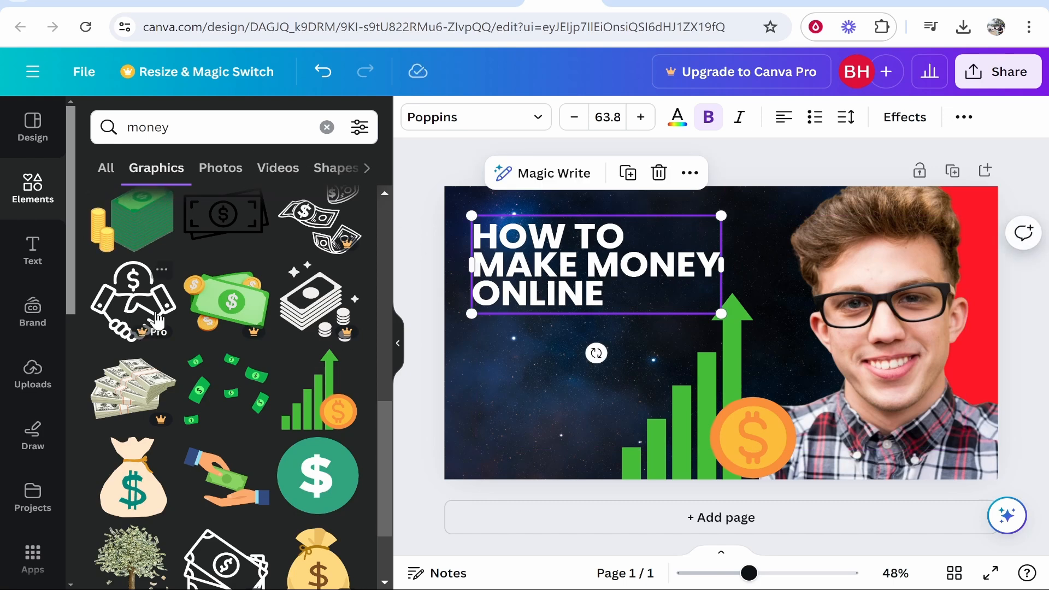
Step: Add a default Heading text box reading "Full Guide." and place it directly below the main heading
{"action": "left_click", "coordinate": [32, 247]}
{"action": "scroll", "coordinate": [148, 349], "scroll_direction": "down", "scroll_amount": 2}
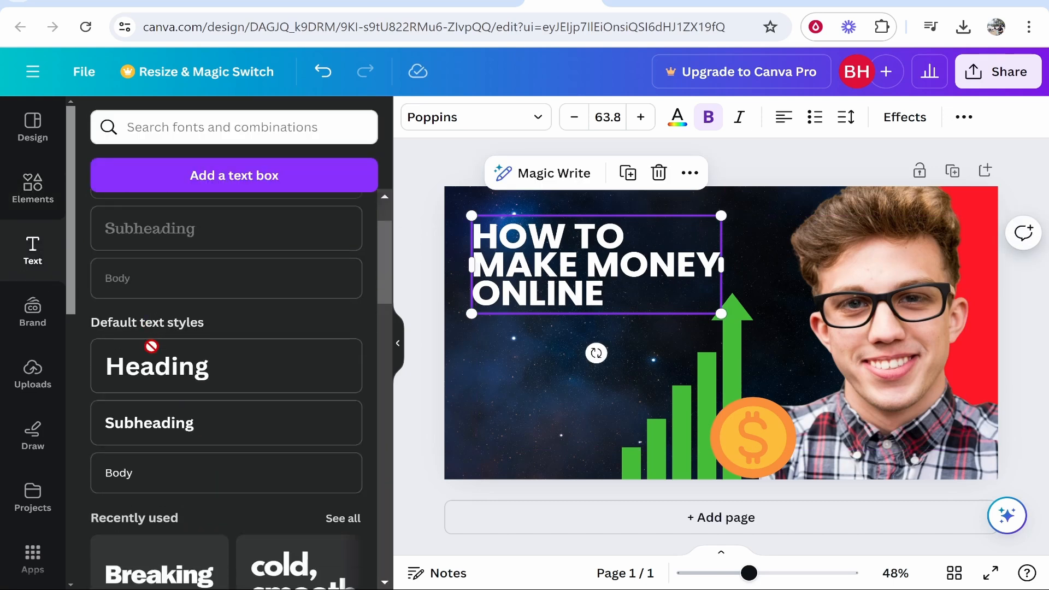
{"action": "scroll", "coordinate": [137, 380], "scroll_direction": "down", "scroll_amount": 8}
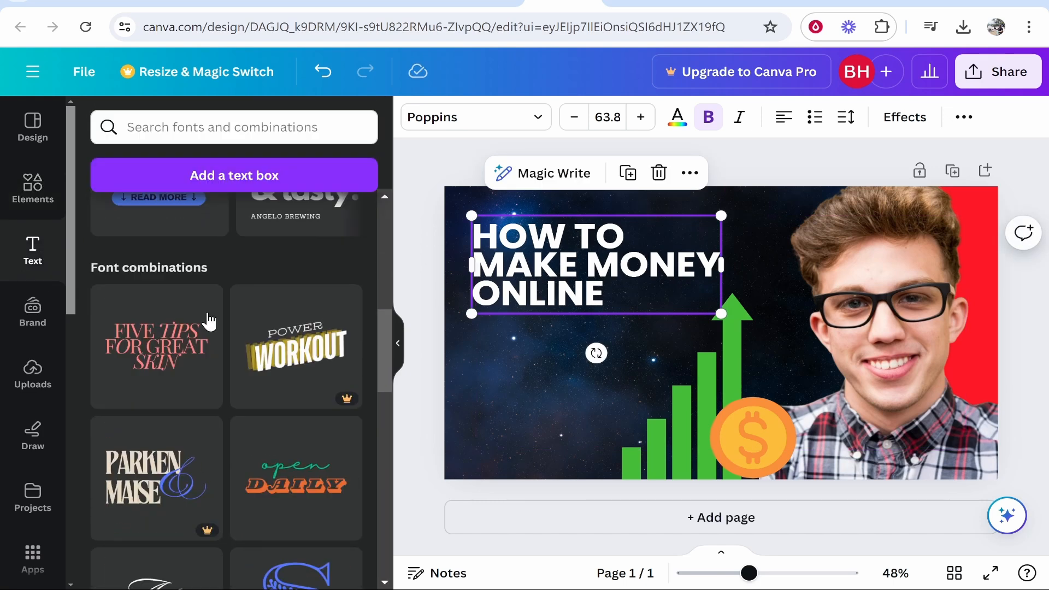
{"action": "scroll", "coordinate": [227, 376], "scroll_direction": "up", "scroll_amount": 10}
{"action": "left_click", "coordinate": [175, 452]}
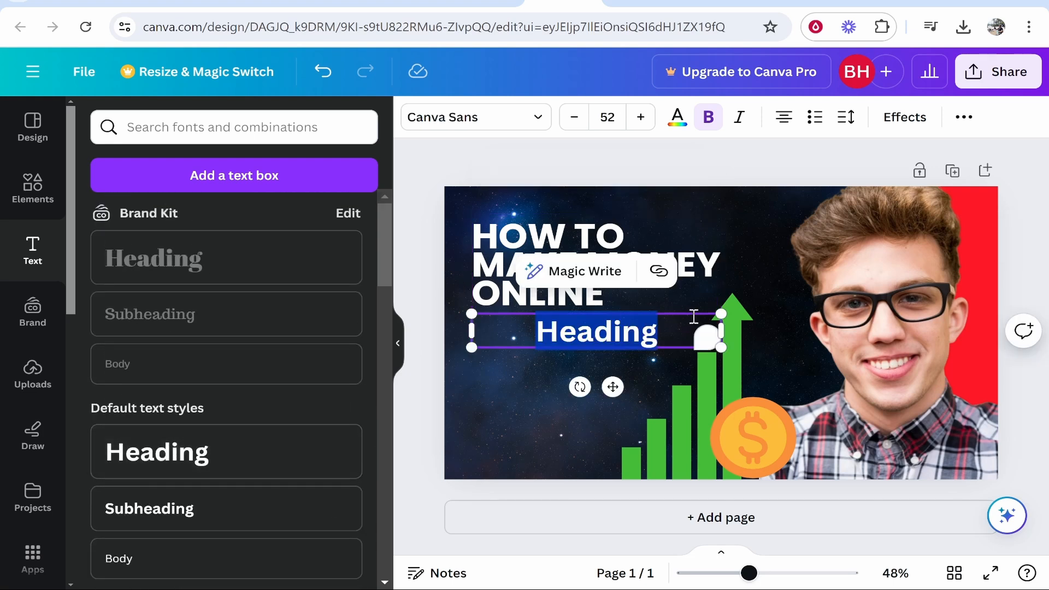
{"action": "left_click_drag", "start_coordinate": [613, 339], "coordinate": [560, 352]}
{"action": "type", "text": "F"}
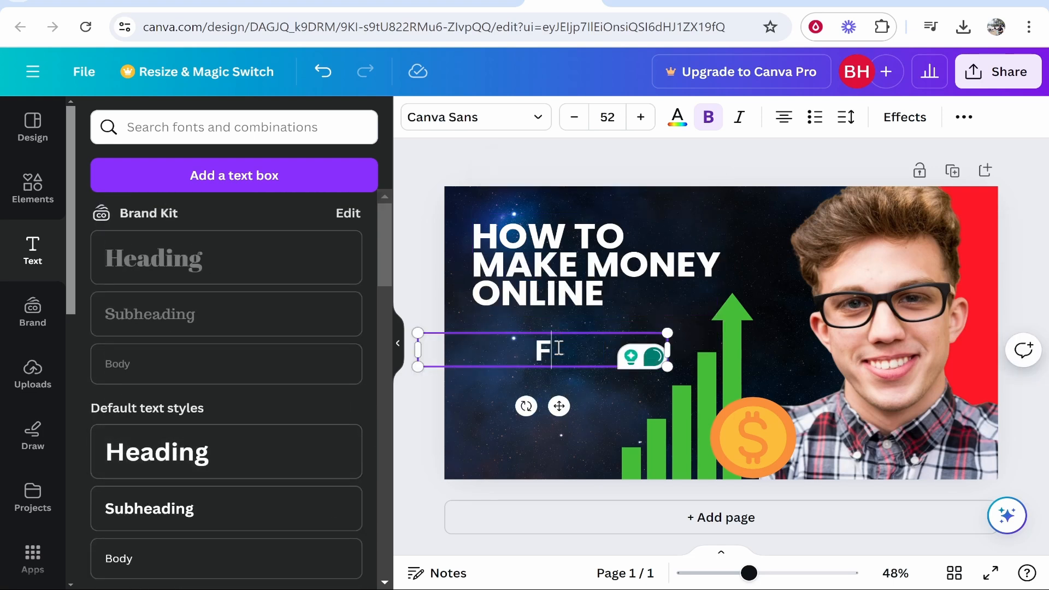
{"action": "type", "text": "ull Guide."}
{"action": "left_click", "coordinate": [552, 375]}
{"action": "left_click_drag", "start_coordinate": [552, 375], "coordinate": [470, 331]}
{"action": "left_click", "coordinate": [630, 322]}
{"action": "left_click", "coordinate": [678, 117]}
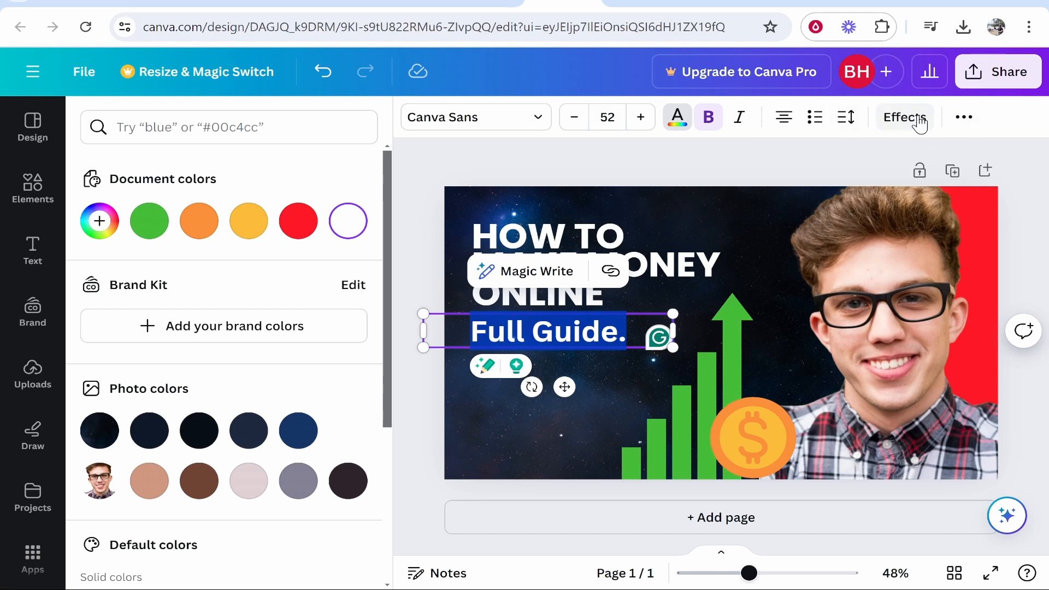
{"action": "left_click", "coordinate": [683, 409]}
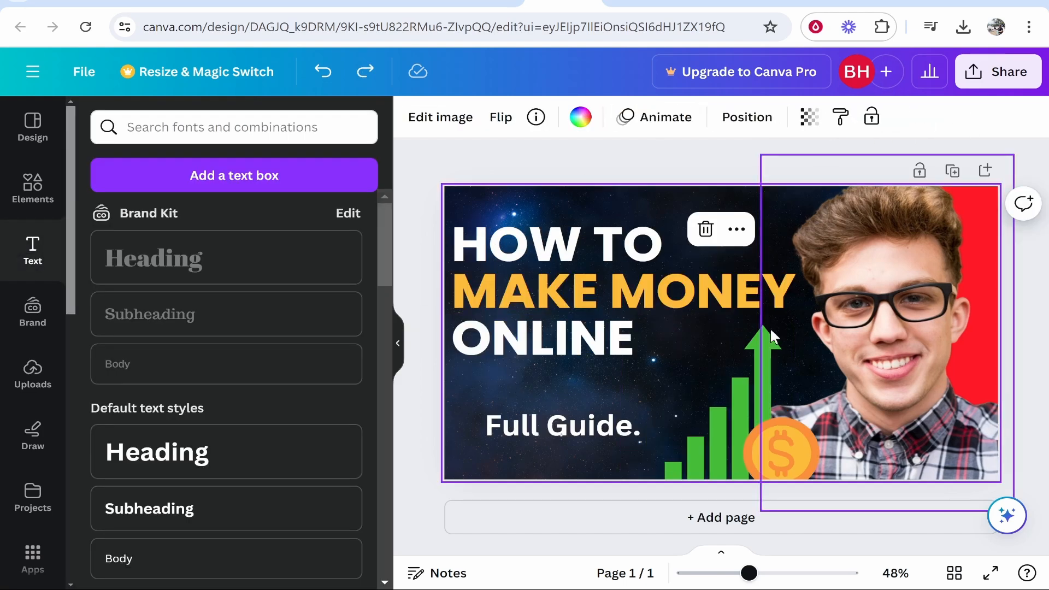
Step: Move the "Full Guide." text up slightly beneath "ONLINE" and check the whole thumbnail at 10% size
{"action": "left_click", "coordinate": [608, 435]}
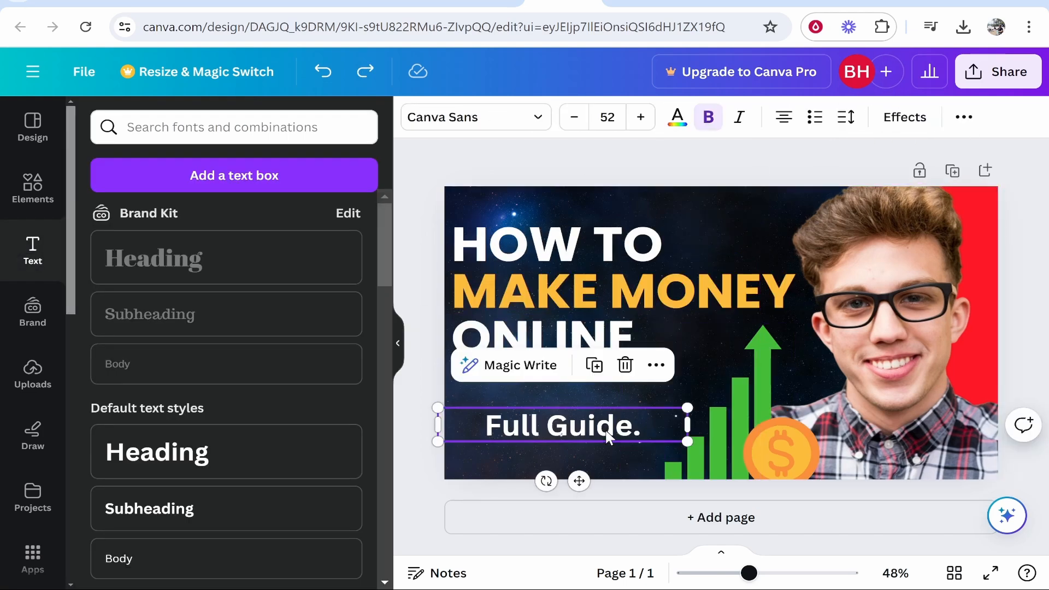
{"action": "left_click_drag", "start_coordinate": [625, 423], "coordinate": [631, 407]}
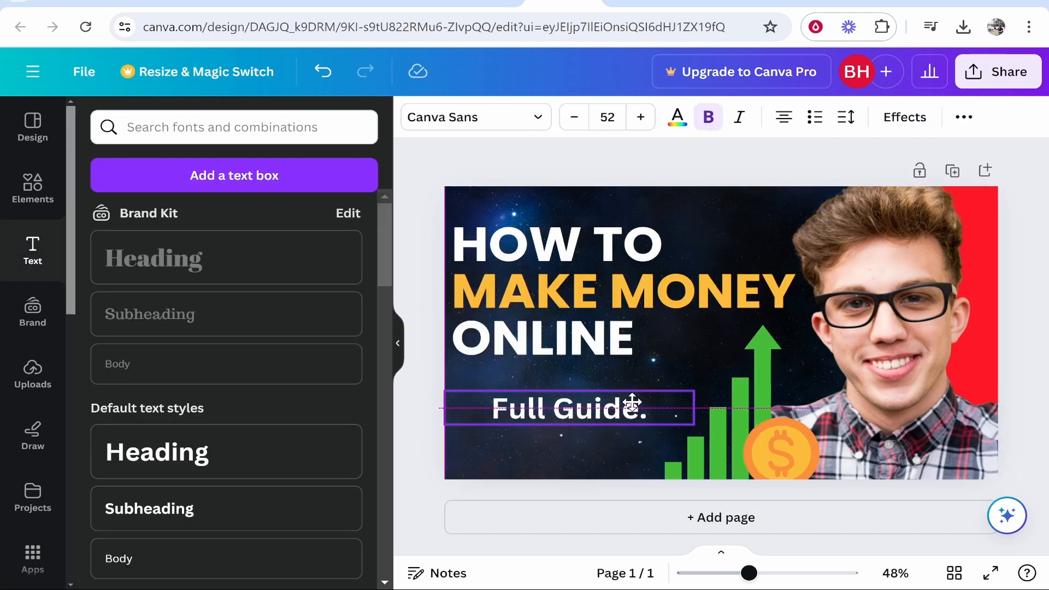
{"action": "left_click", "coordinate": [741, 165]}
{"action": "left_click_drag", "start_coordinate": [749, 573], "coordinate": [677, 573]}
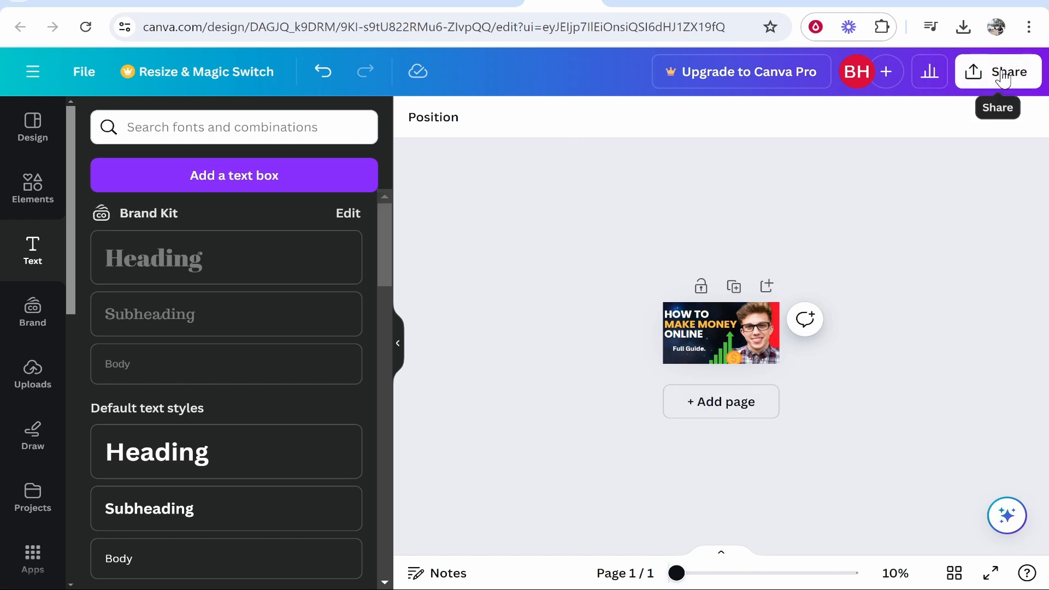
Step: Download the finished thumbnail as a PNG file at 1,280 × 720 px
{"action": "left_click", "coordinate": [978, 71]}
{"action": "left_click", "coordinate": [755, 502]}
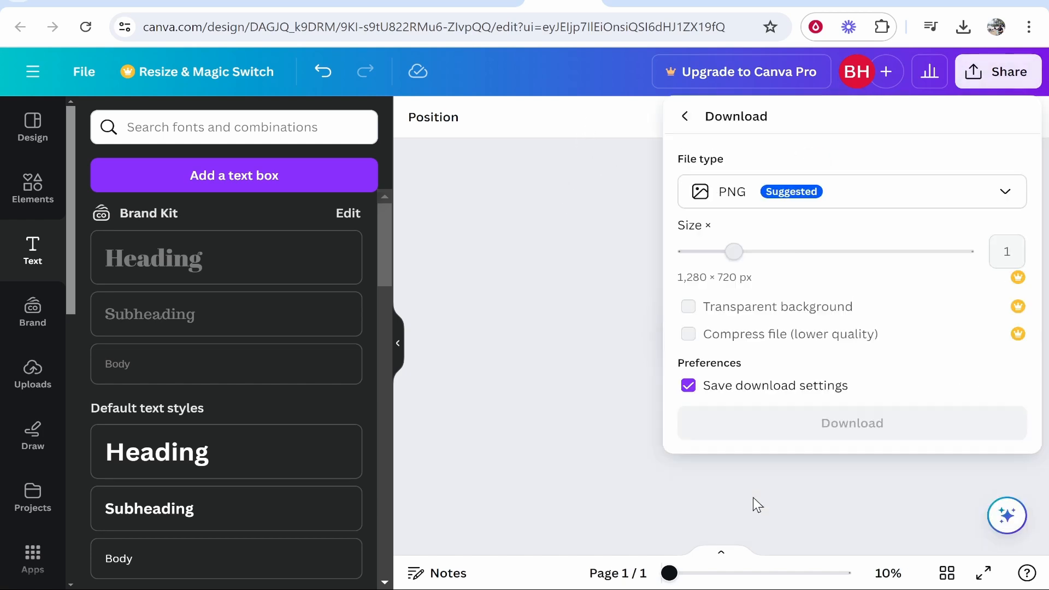
{"action": "left_click", "coordinate": [850, 422]}
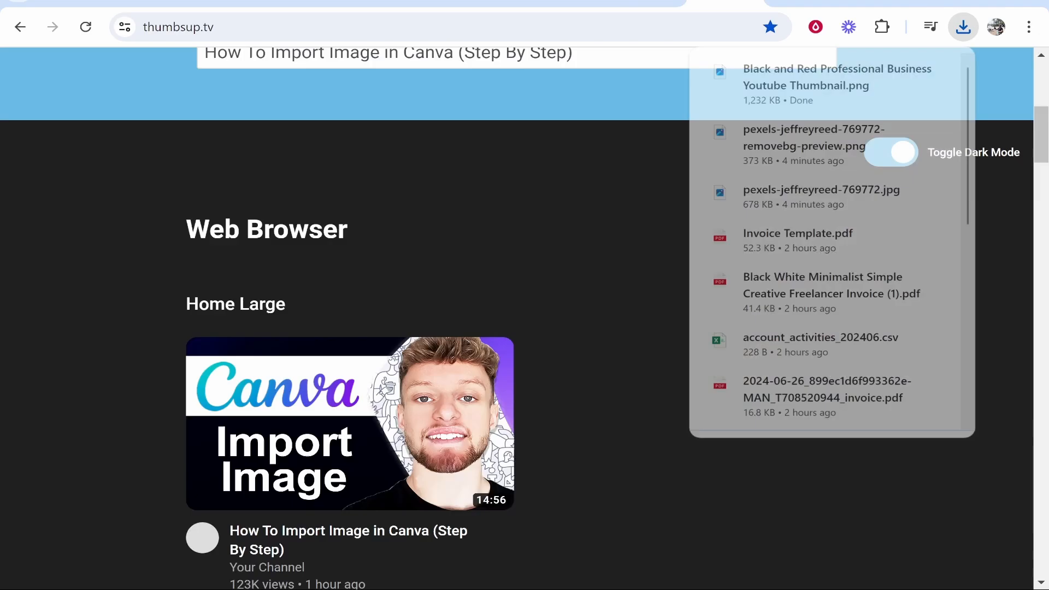
Step: Switch to thumbsup.tv and load the downloaded "Black and Red Professional Business Youtube Thumbnail" PNG for preview
{"action": "scroll", "coordinate": [592, 236], "scroll_direction": "up", "scroll_amount": 8}
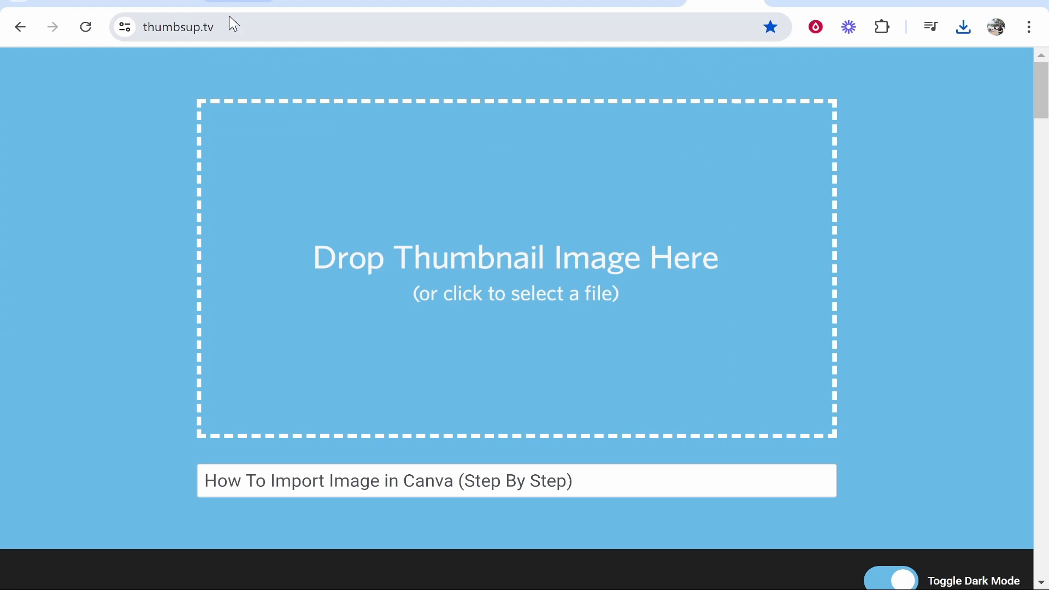
{"action": "left_click", "coordinate": [560, 265]}
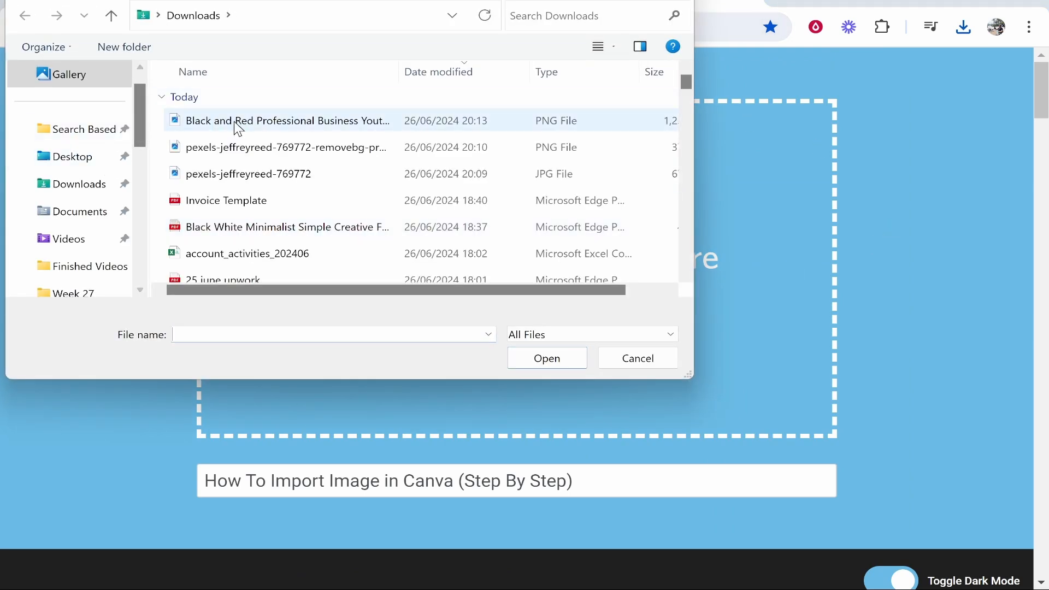
{"action": "double_click", "coordinate": [211, 129]}
Step: Turn off dark mode and examine how the thumbnail looks in the Home, Sidebar and Channel Page previews
{"action": "scroll", "coordinate": [553, 362], "scroll_direction": "down", "scroll_amount": 7}
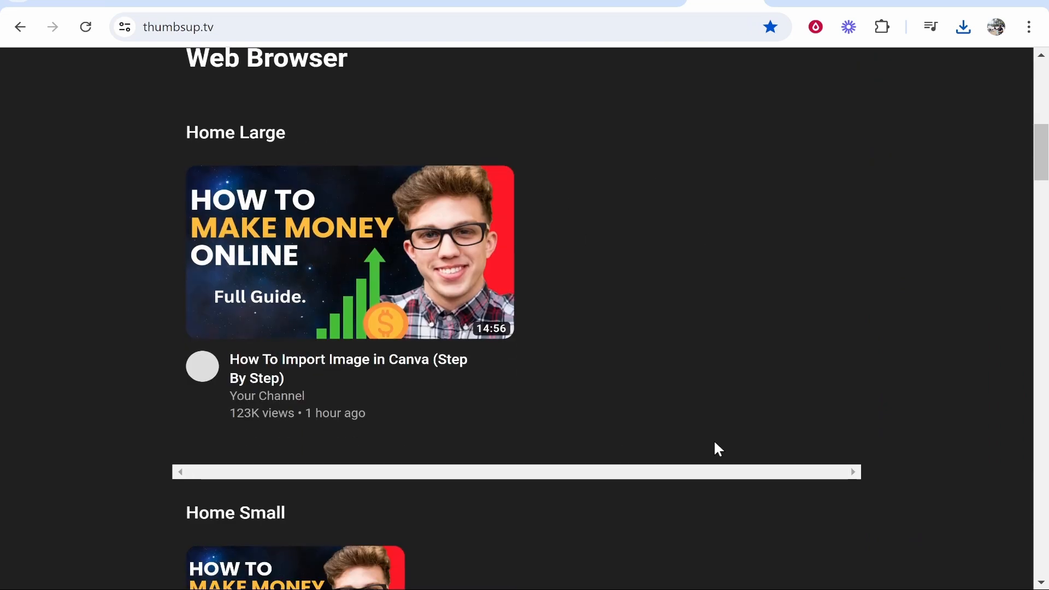
{"action": "scroll", "coordinate": [874, 273], "scroll_direction": "up", "scroll_amount": 5}
{"action": "left_click", "coordinate": [929, 236]}
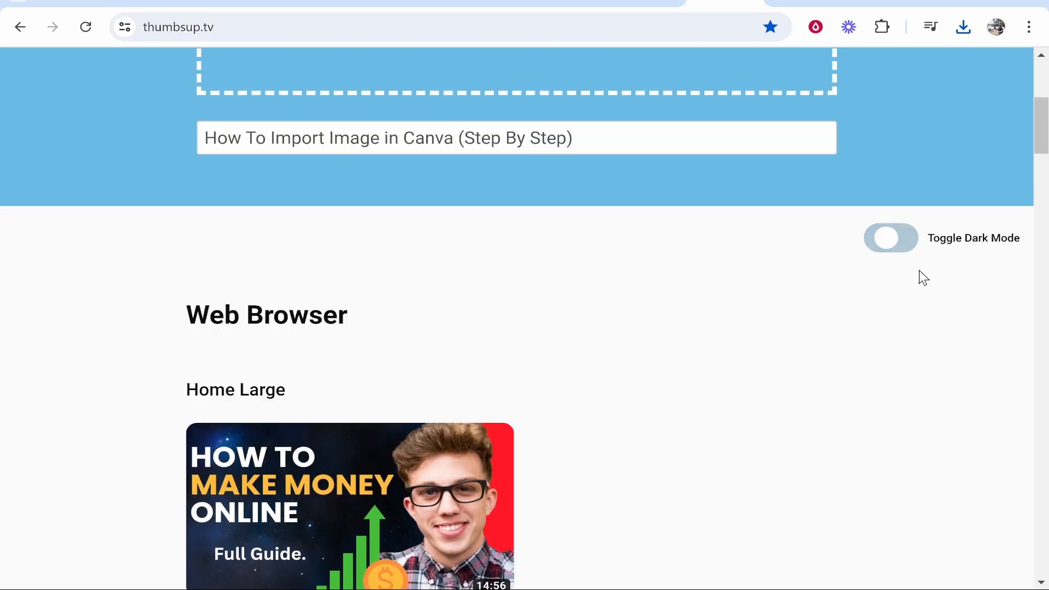
{"action": "scroll", "coordinate": [655, 355], "scroll_direction": "down", "scroll_amount": 5}
{"action": "scroll", "coordinate": [514, 307], "scroll_direction": "down", "scroll_amount": 15}
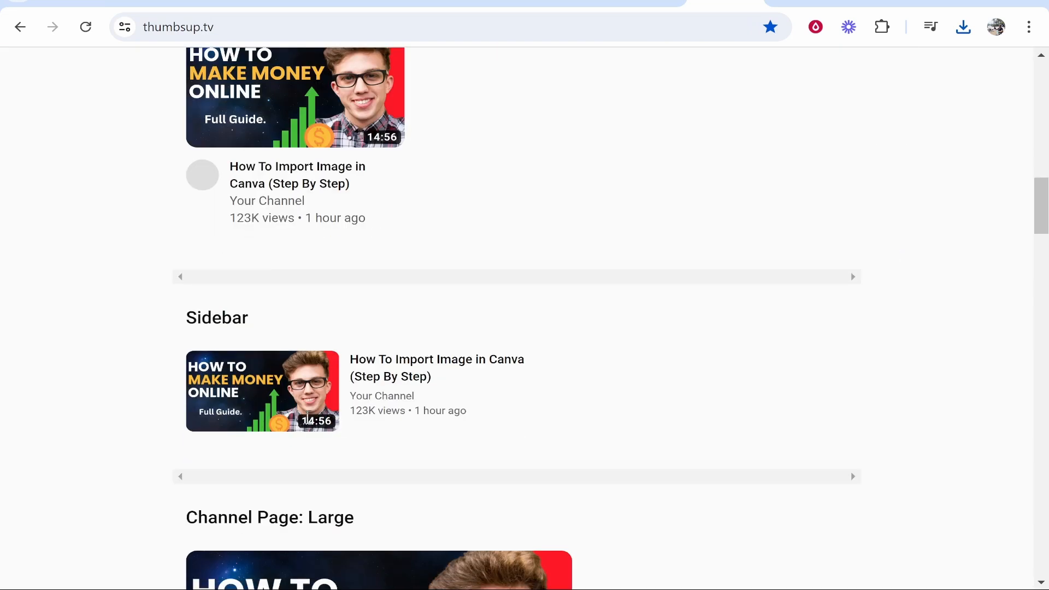
{"action": "triple_click", "coordinate": [188, 171]}
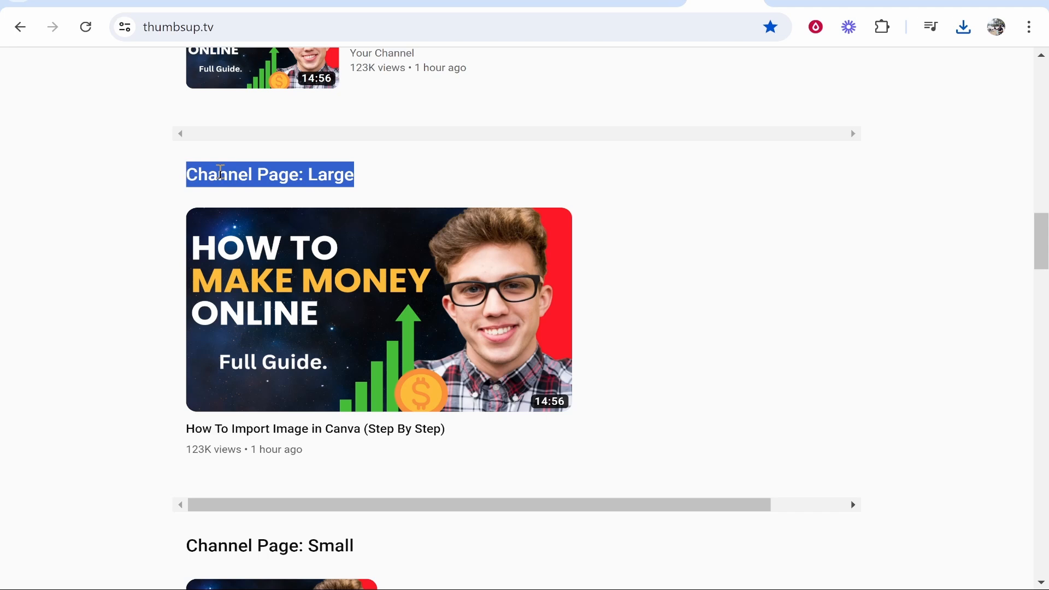
{"action": "scroll", "coordinate": [218, 167], "scroll_direction": "down", "scroll_amount": 6}
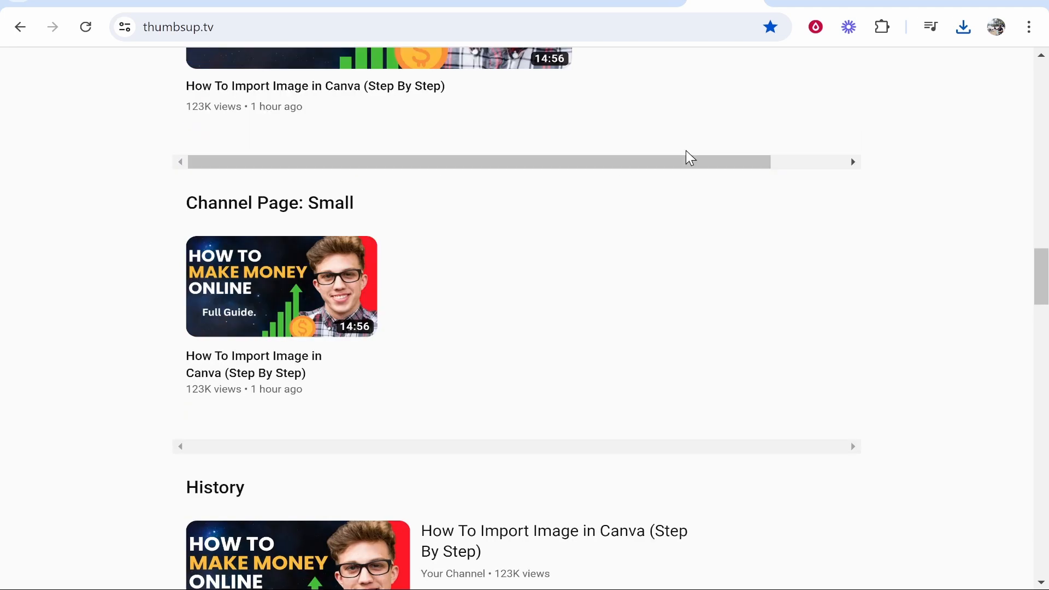